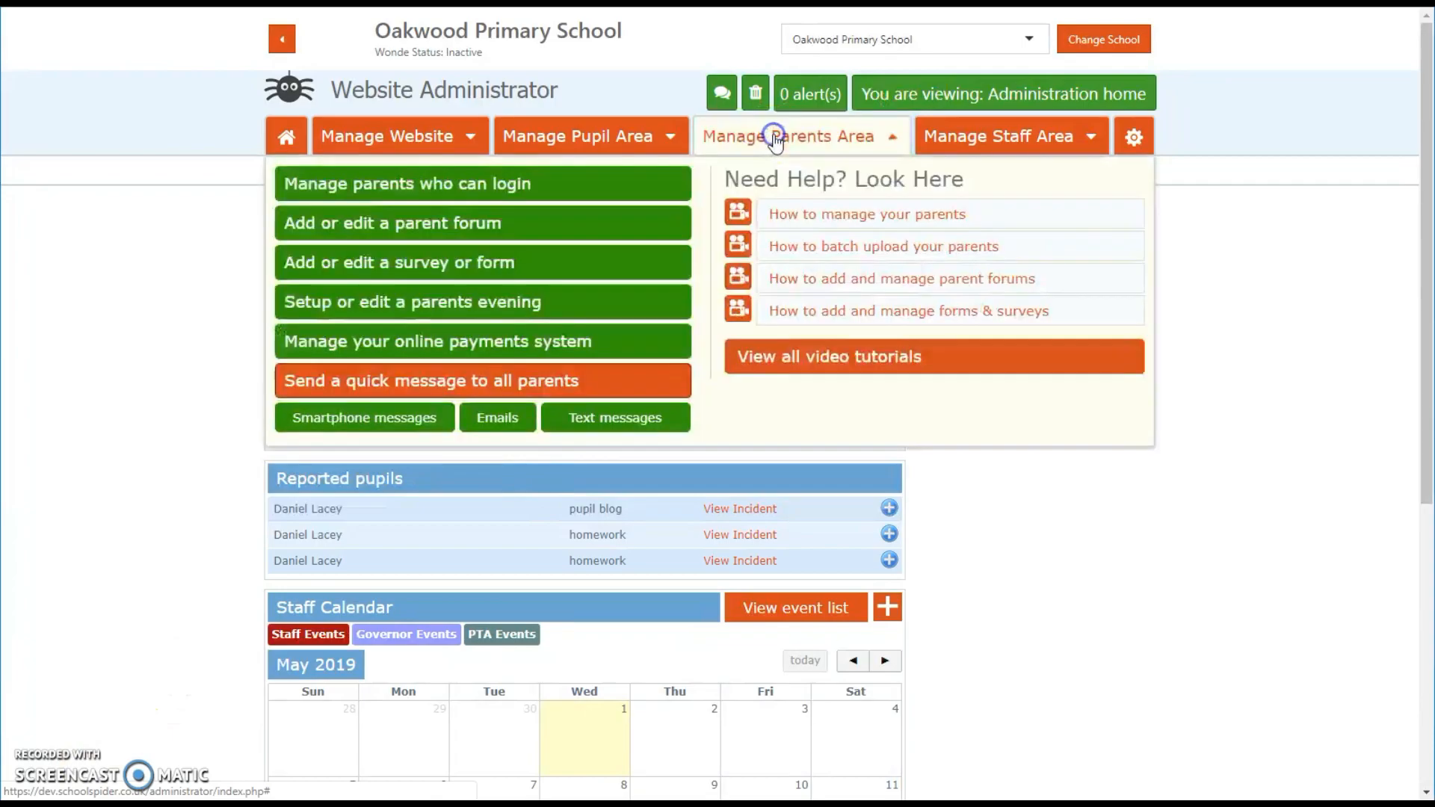
# Step: Start setting up a new parents' evening titled Parents Evening Wednesday
pyautogui.click(533, 308)
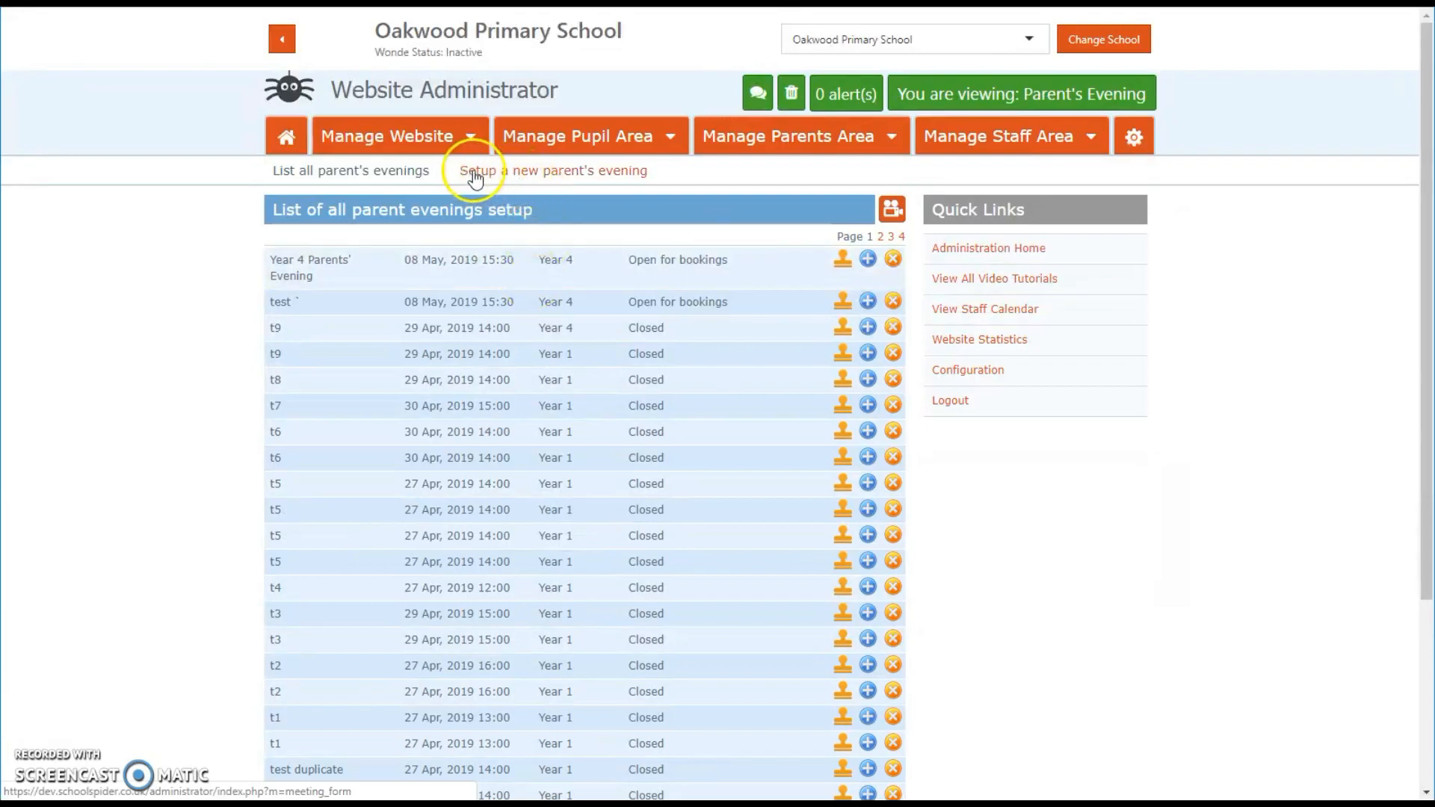
pyautogui.click(590, 174)
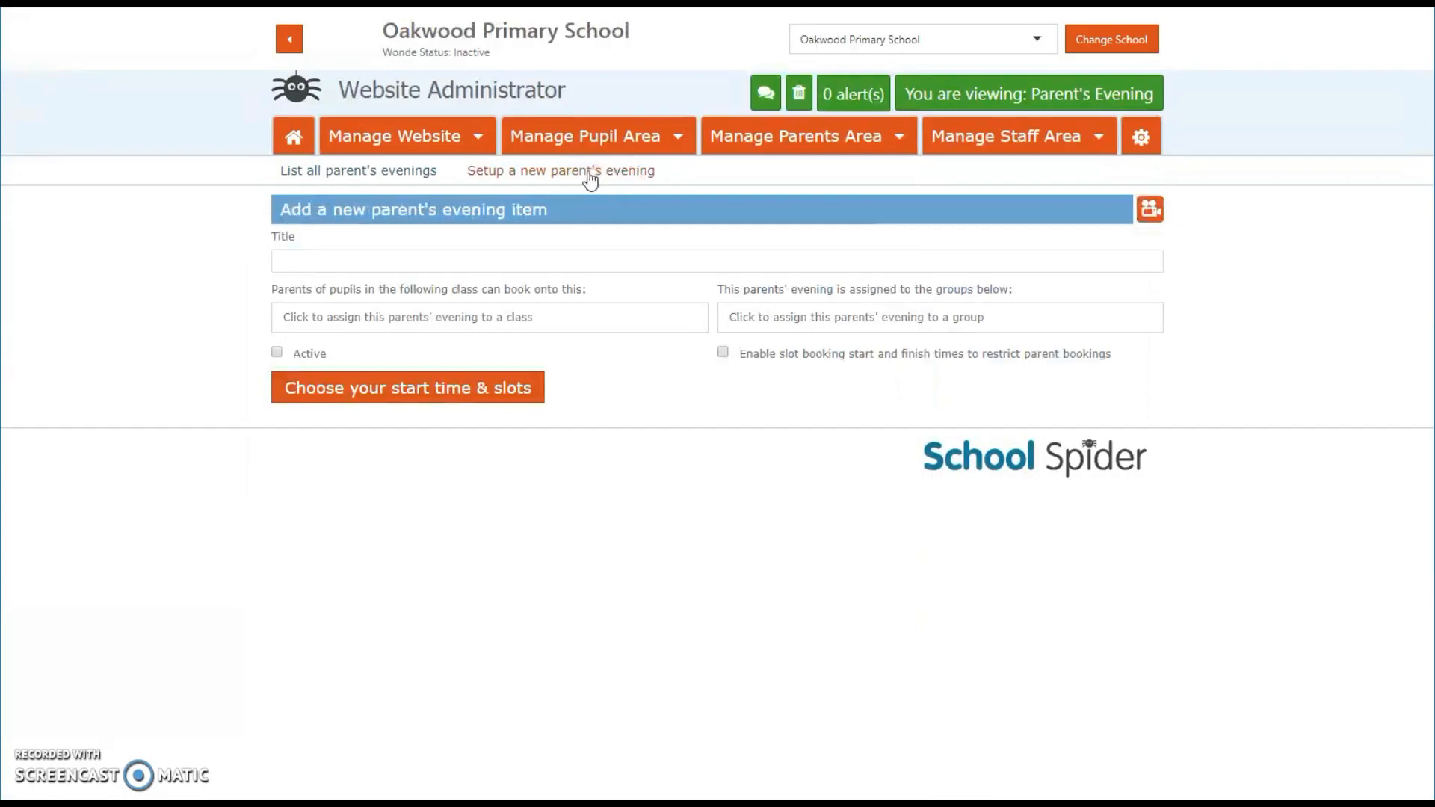
pyautogui.click(392, 257)
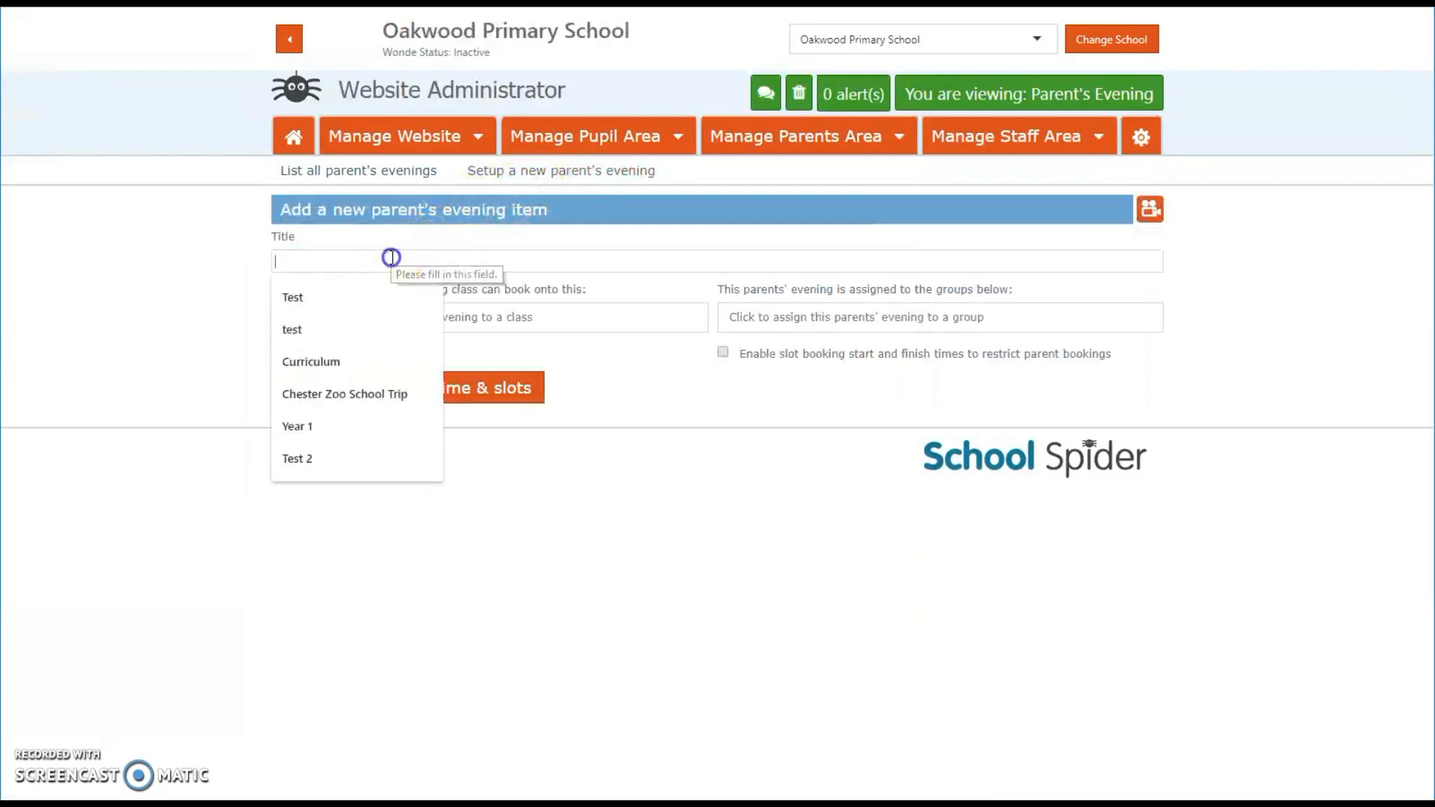
pyautogui.write('Parents Evening Wednesday')
# Step: Assign the parents' evening to the Year 4 (2018 - 2019) class
pyautogui.click(275, 312)
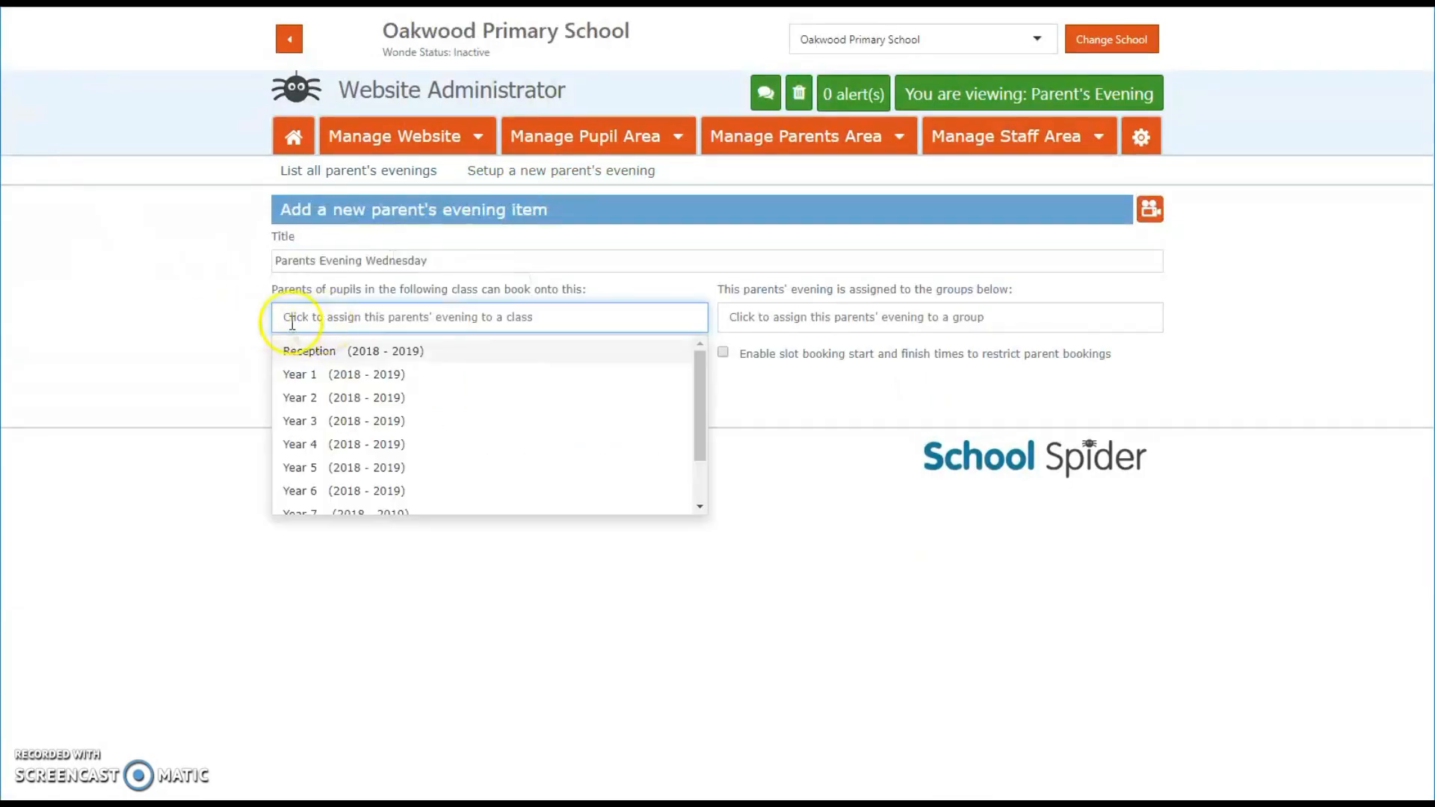
pyautogui.click(352, 444)
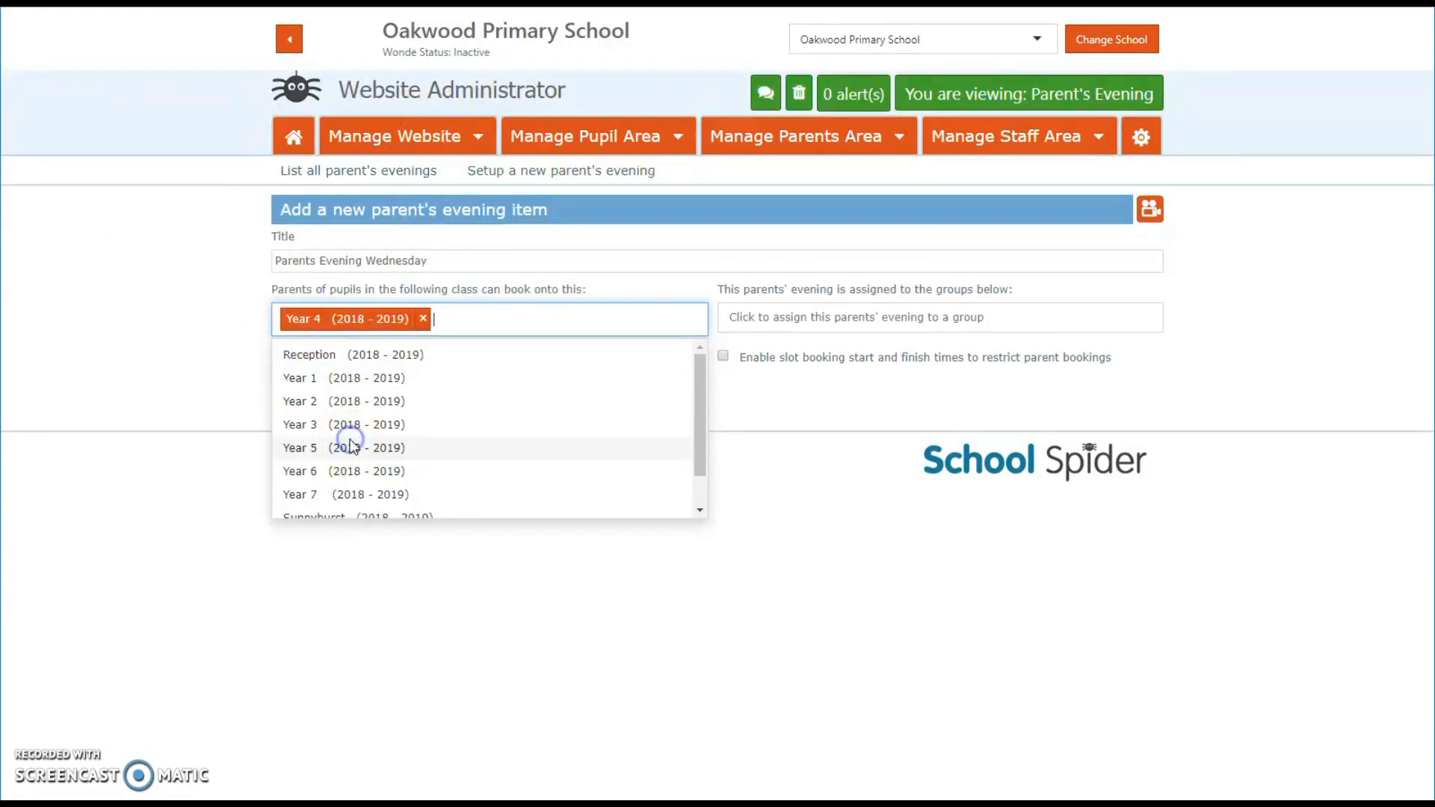
pyautogui.click(934, 347)
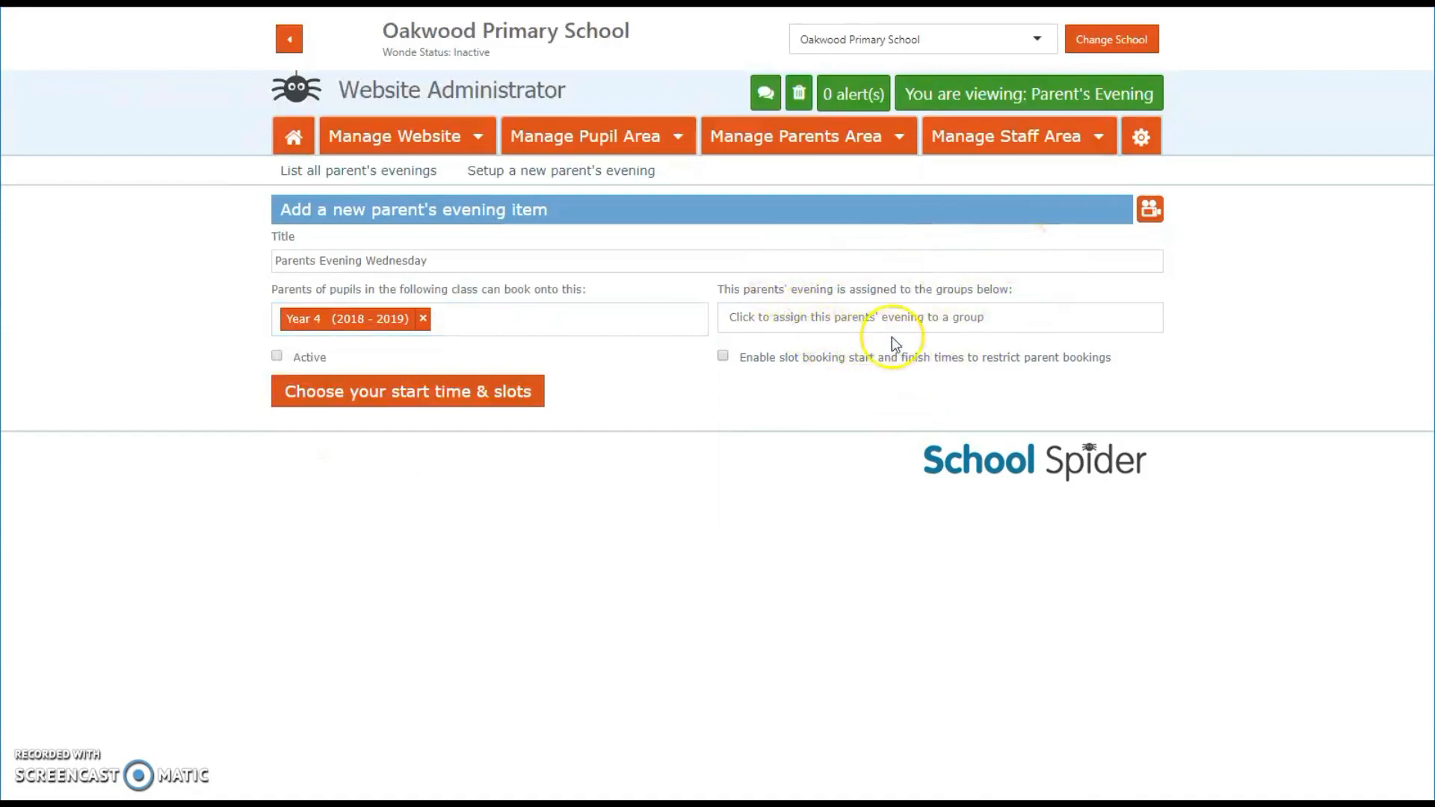
pyautogui.click(880, 318)
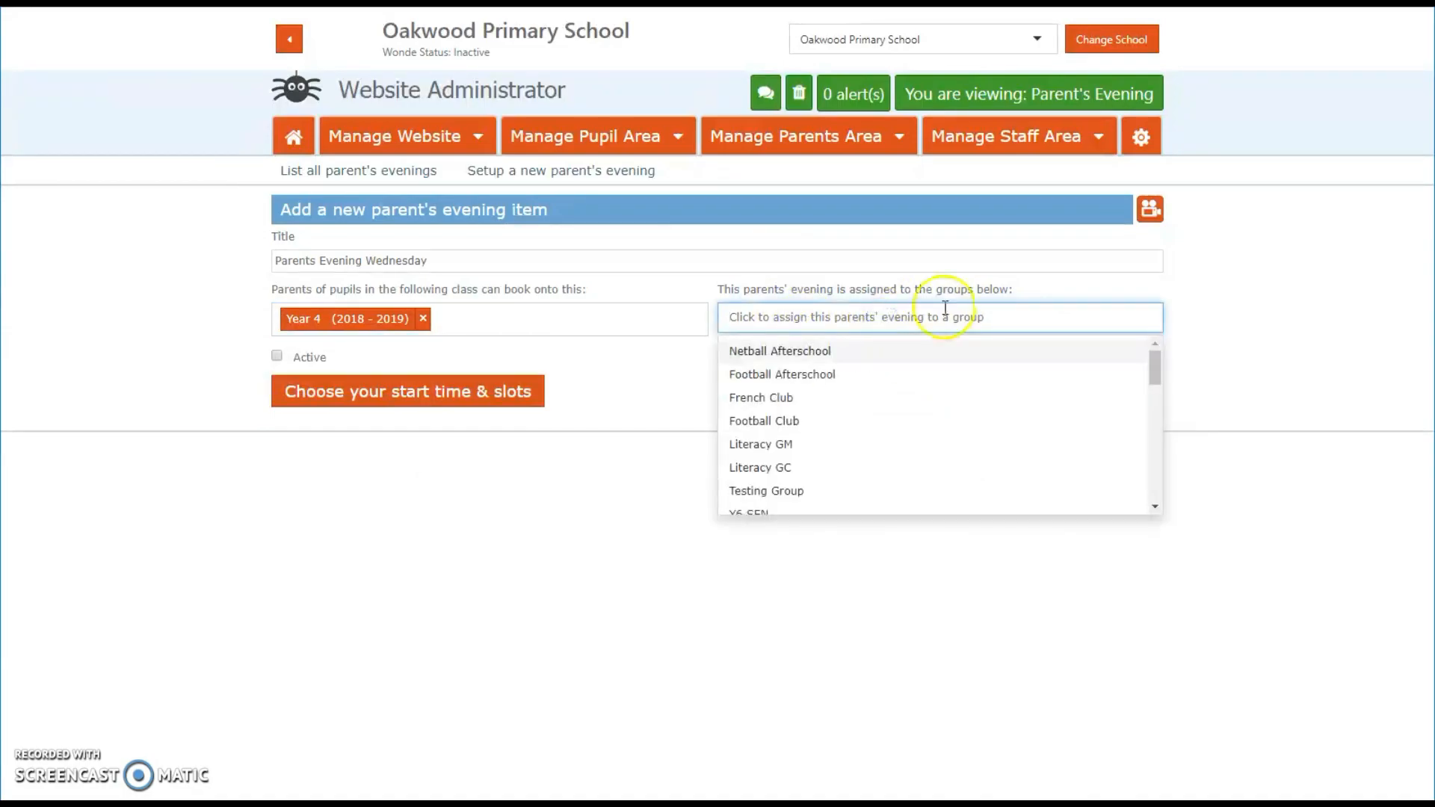
pyautogui.click(1249, 297)
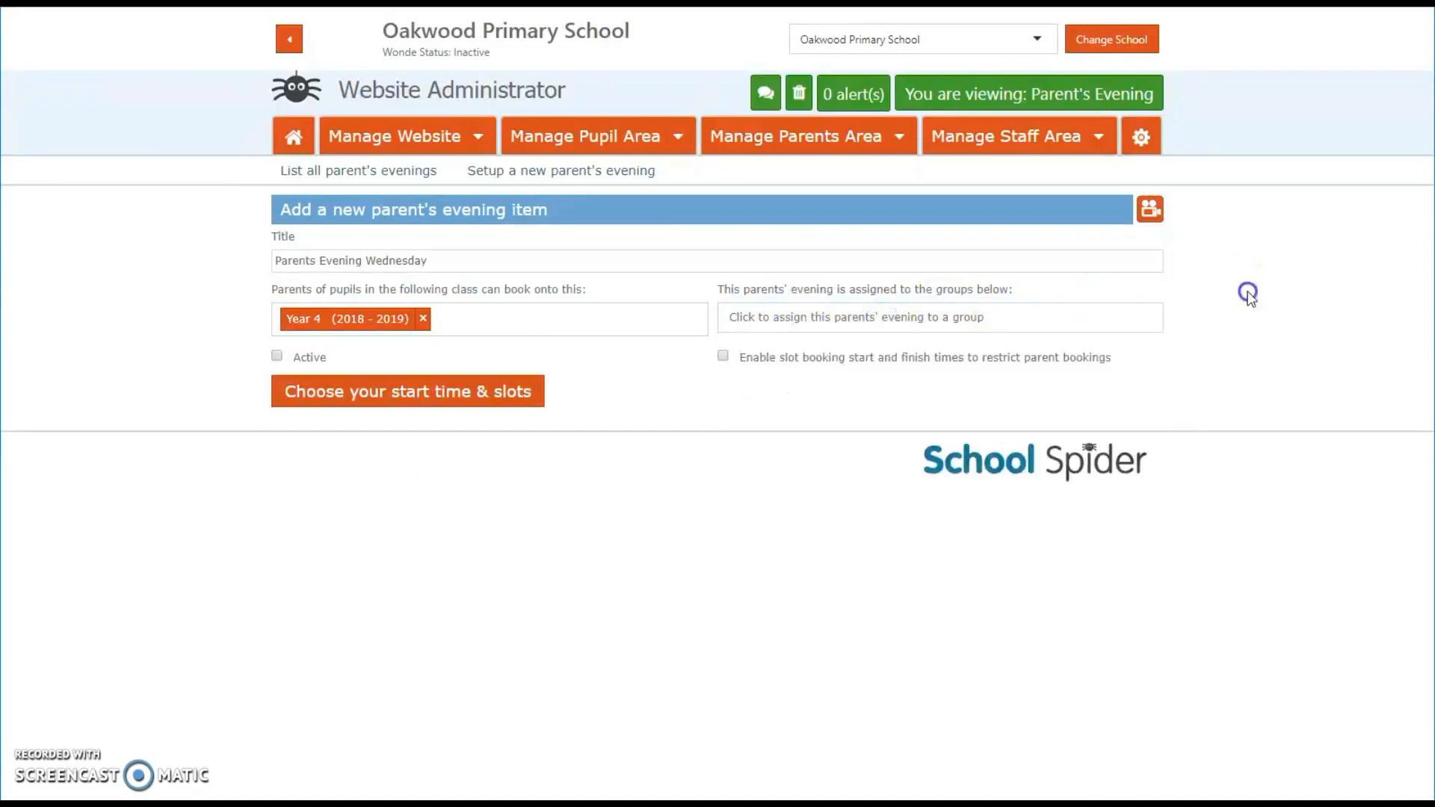
pyautogui.click(773, 365)
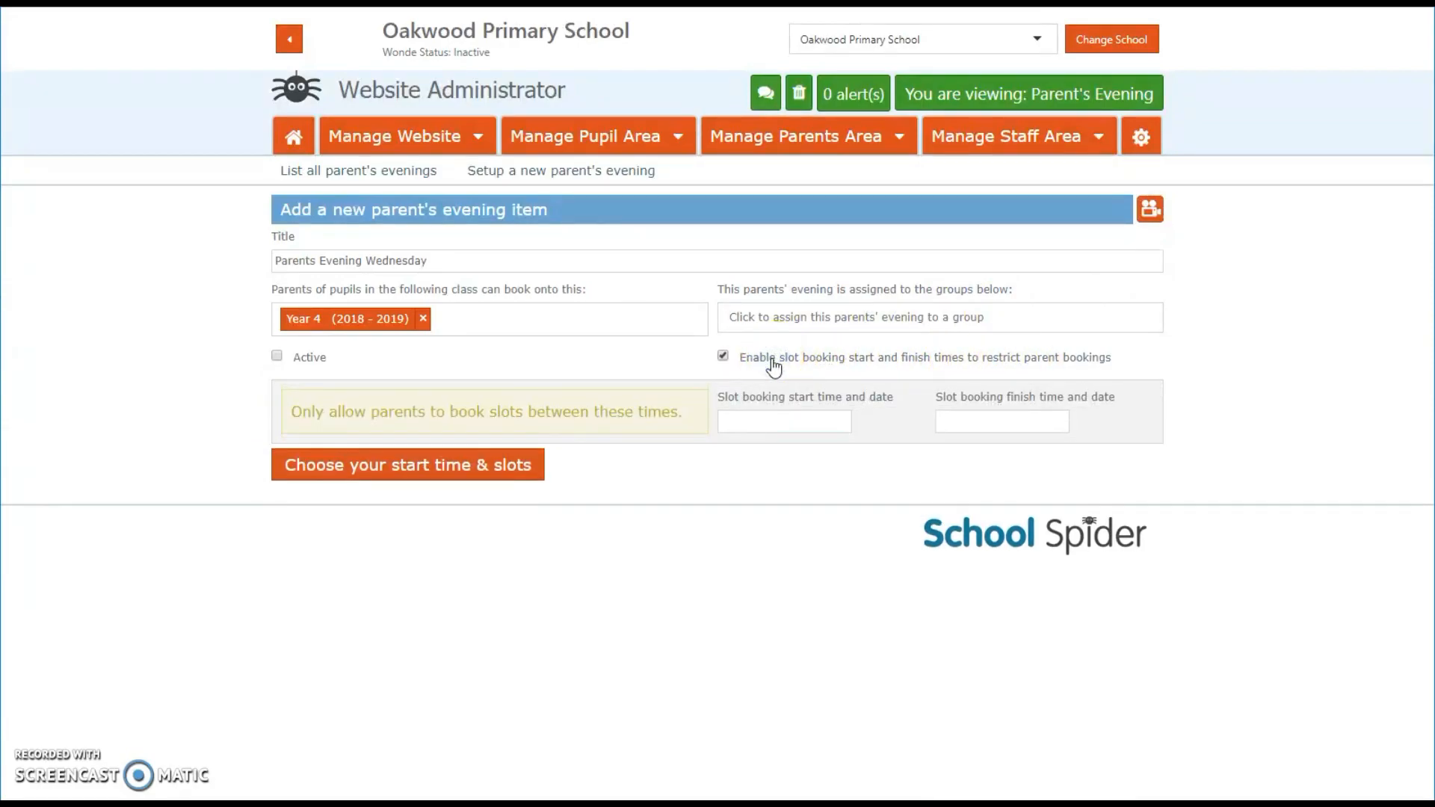
pyautogui.click(780, 420)
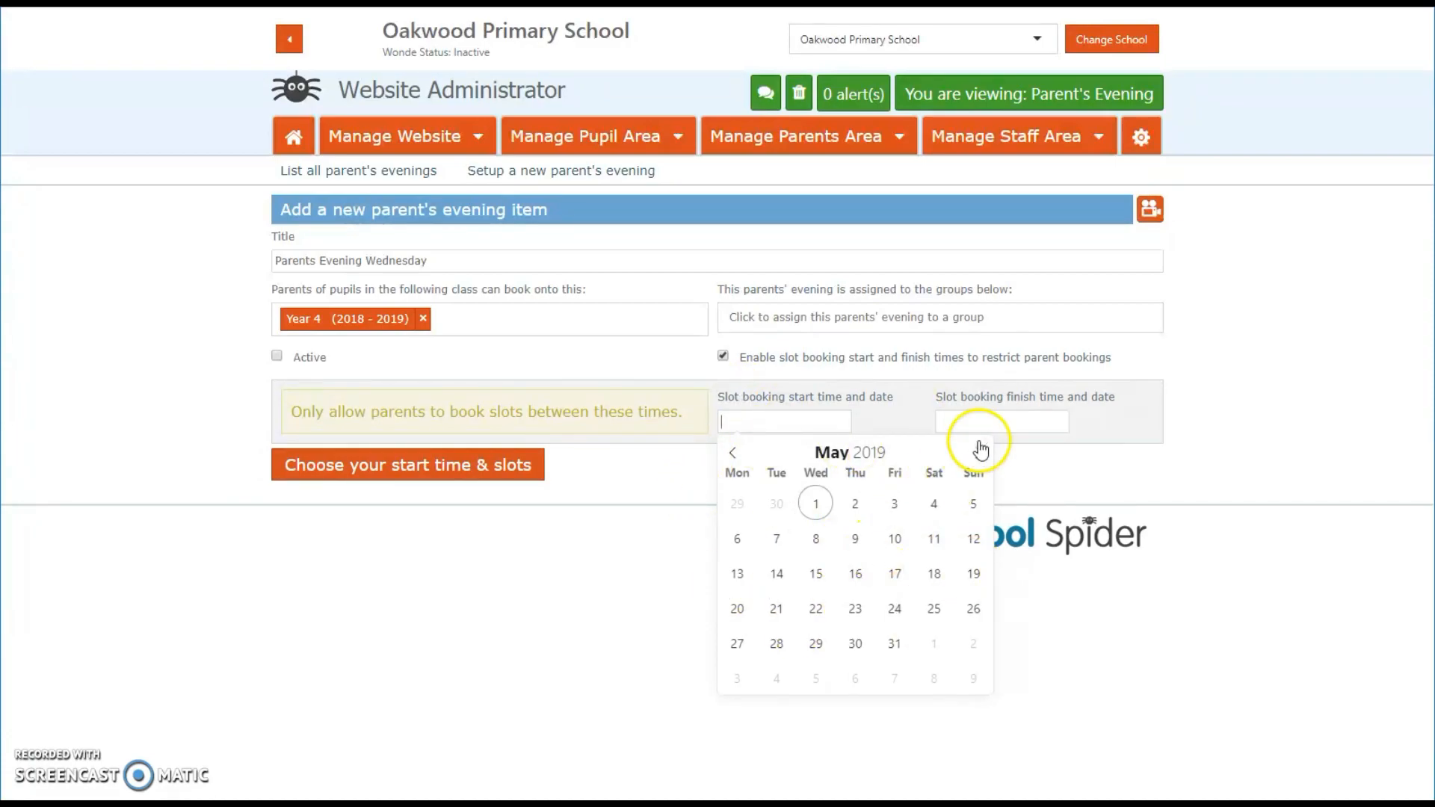
pyautogui.click(1021, 420)
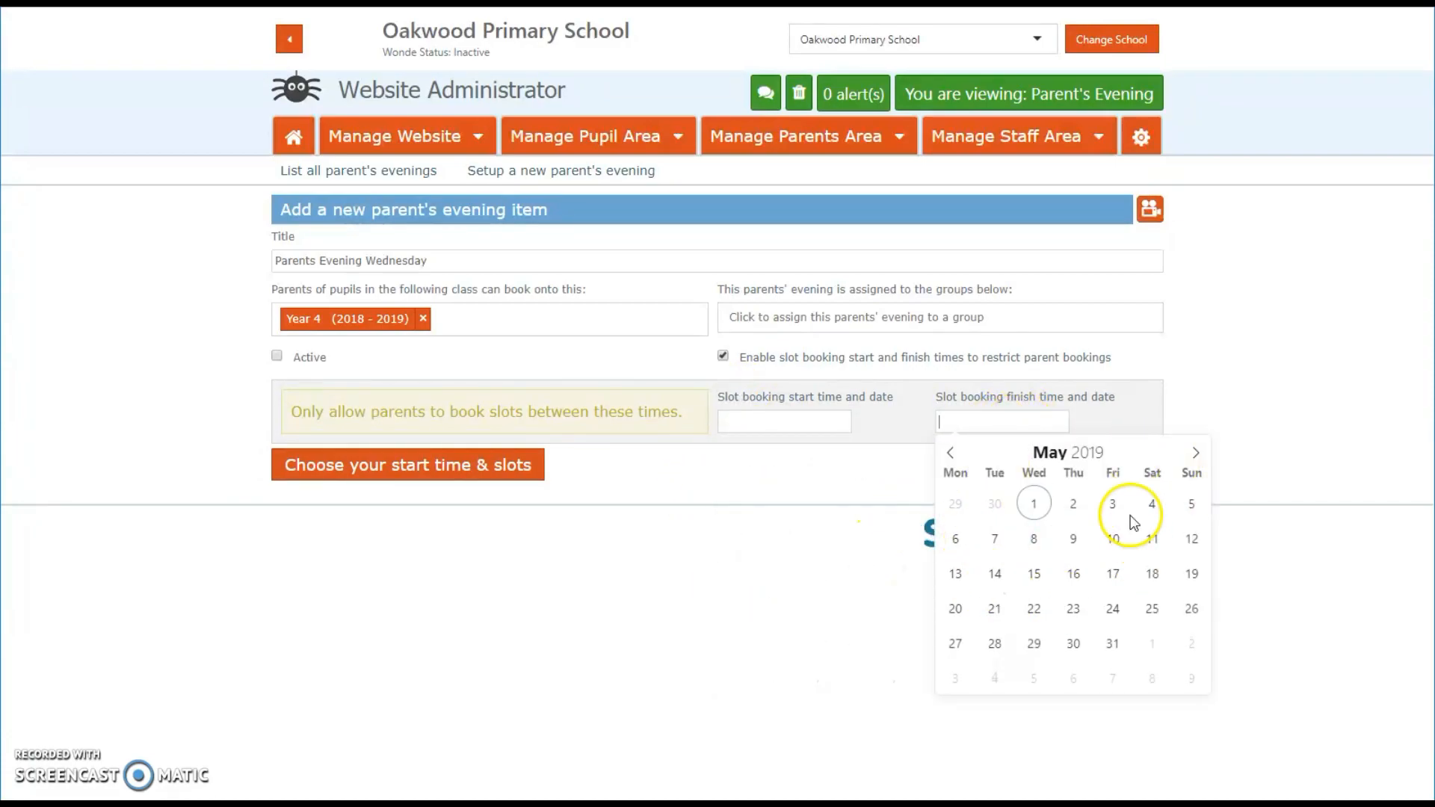
pyautogui.click(724, 358)
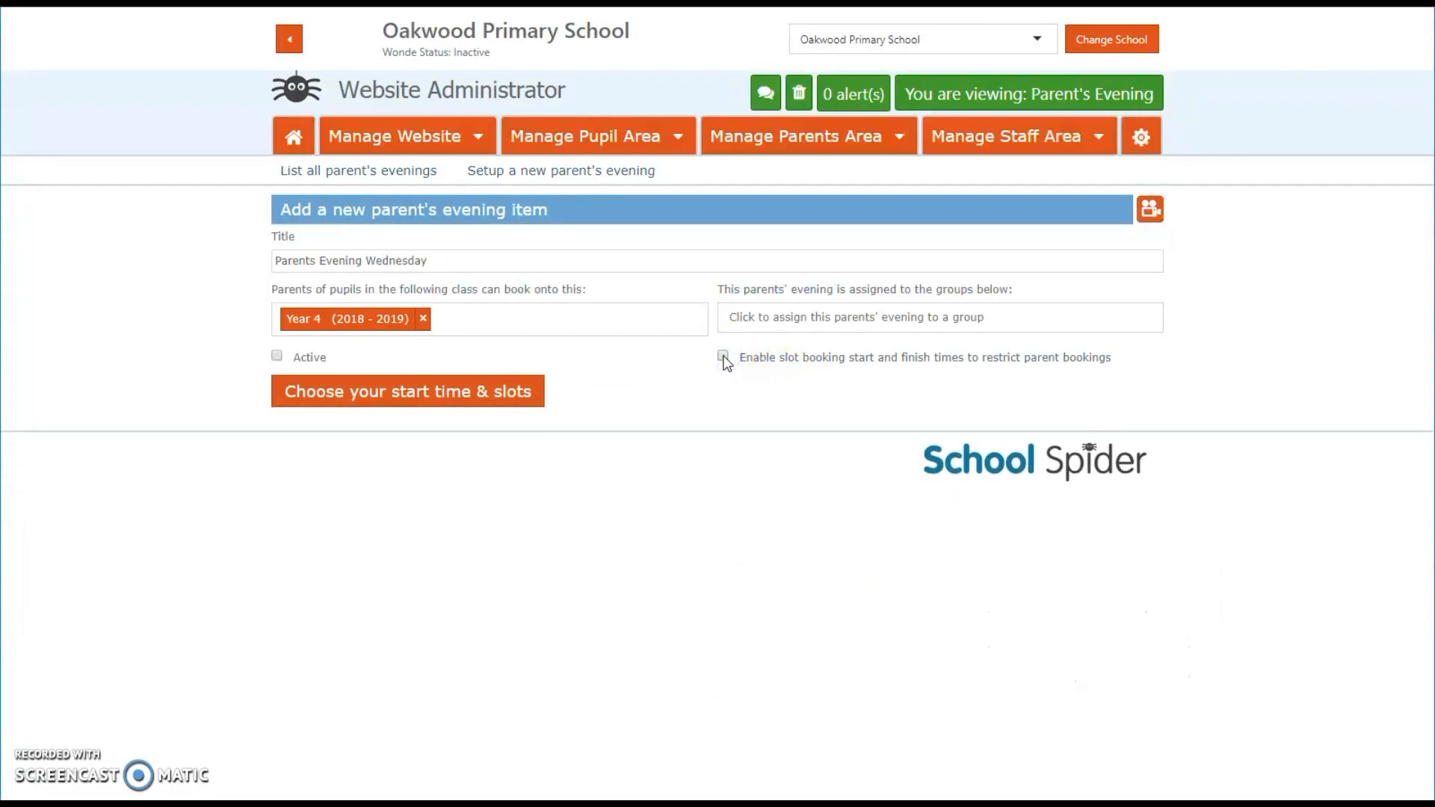
pyautogui.click(276, 357)
pyautogui.click(400, 396)
pyautogui.click(631, 362)
pyautogui.click(643, 360)
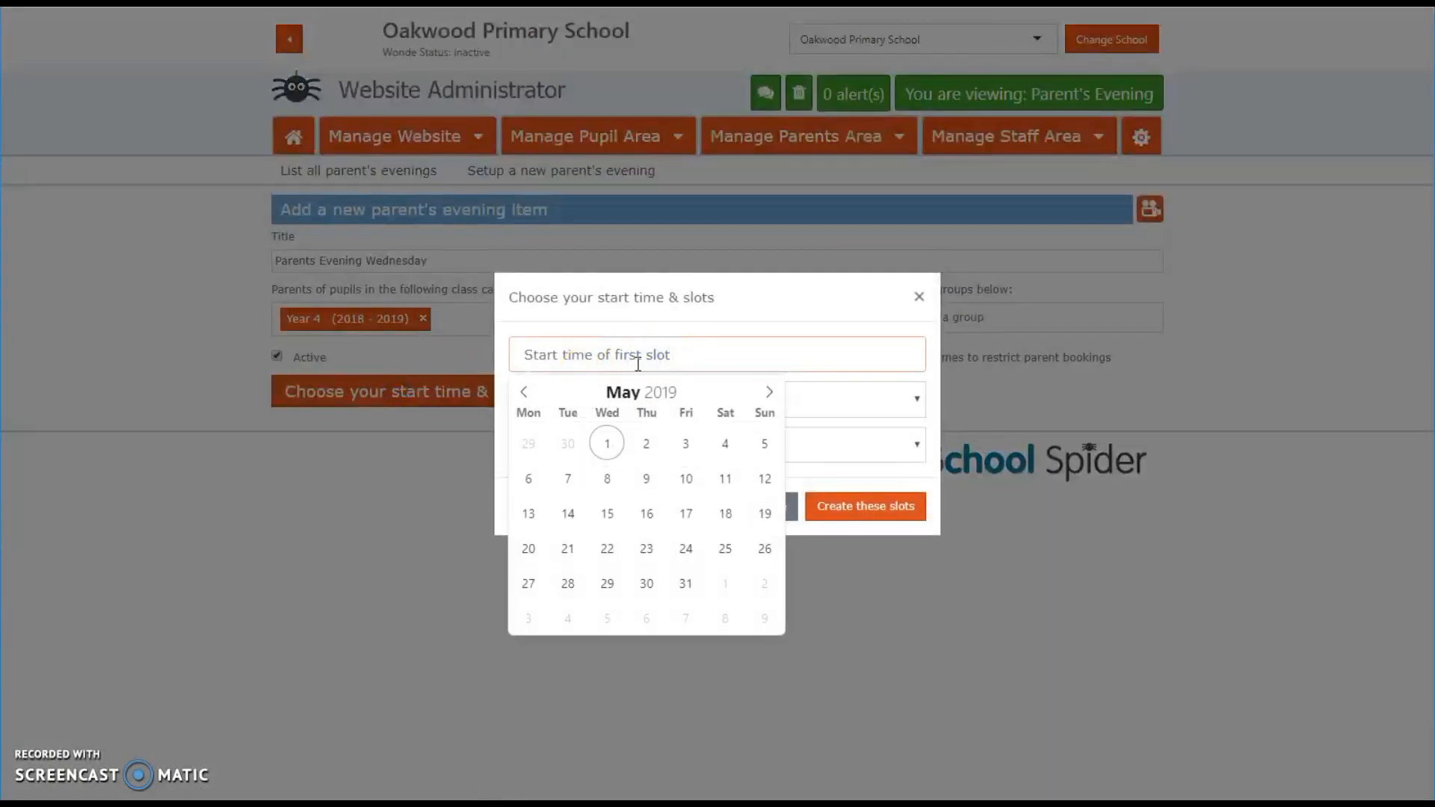
pyautogui.click(607, 479)
pyautogui.click(608, 648)
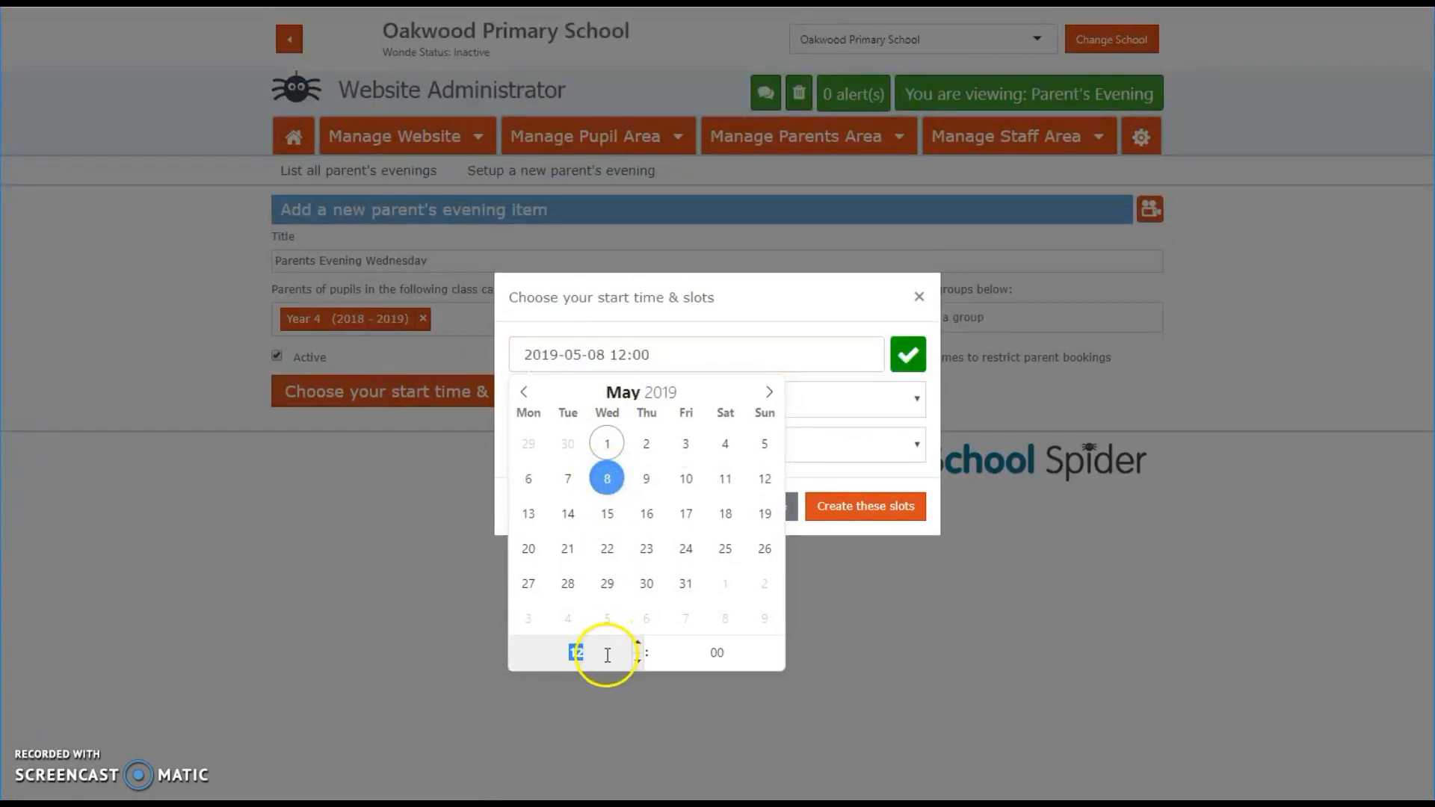
pyautogui.write('15')
pyautogui.press('Tab')
pyautogui.write('30')
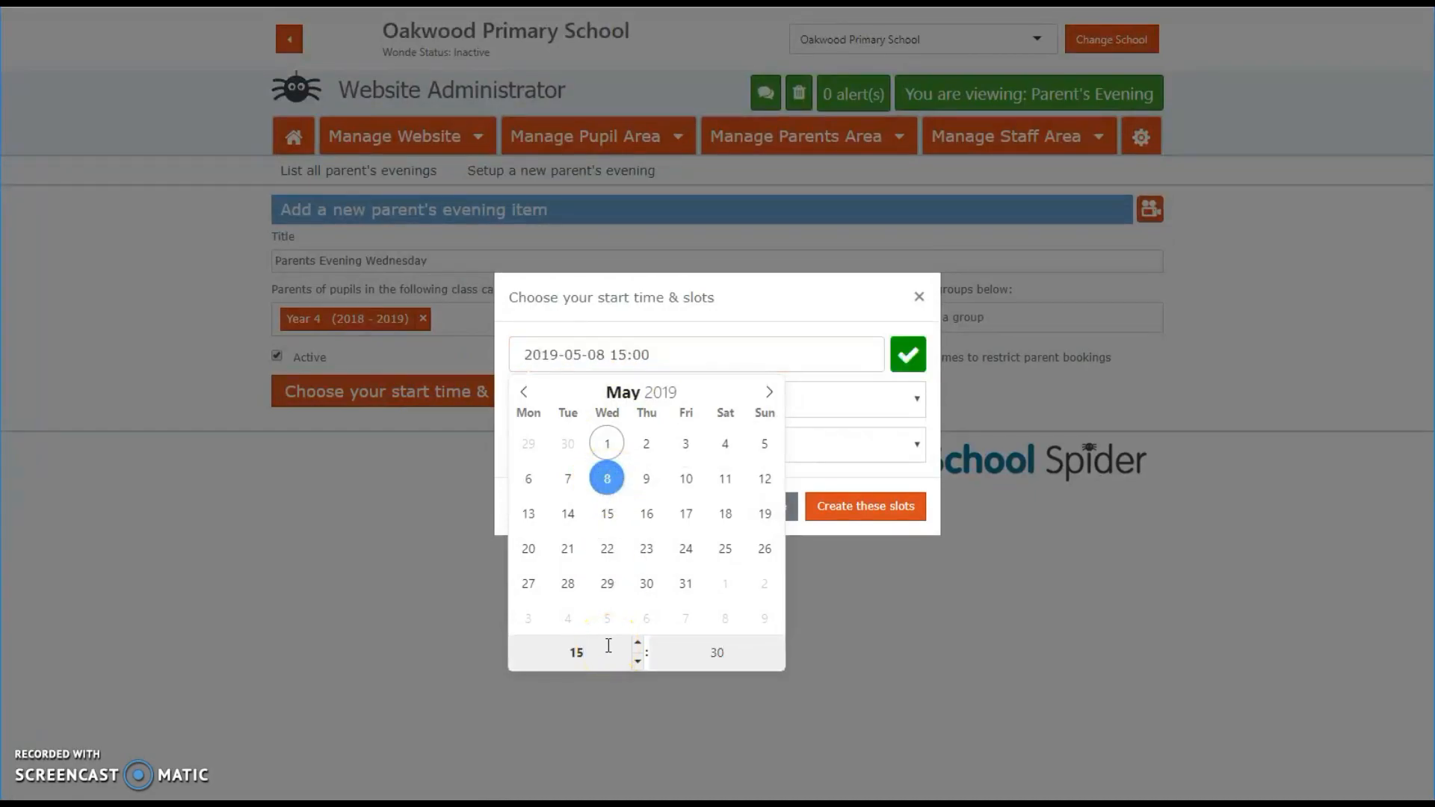
pyautogui.click(849, 424)
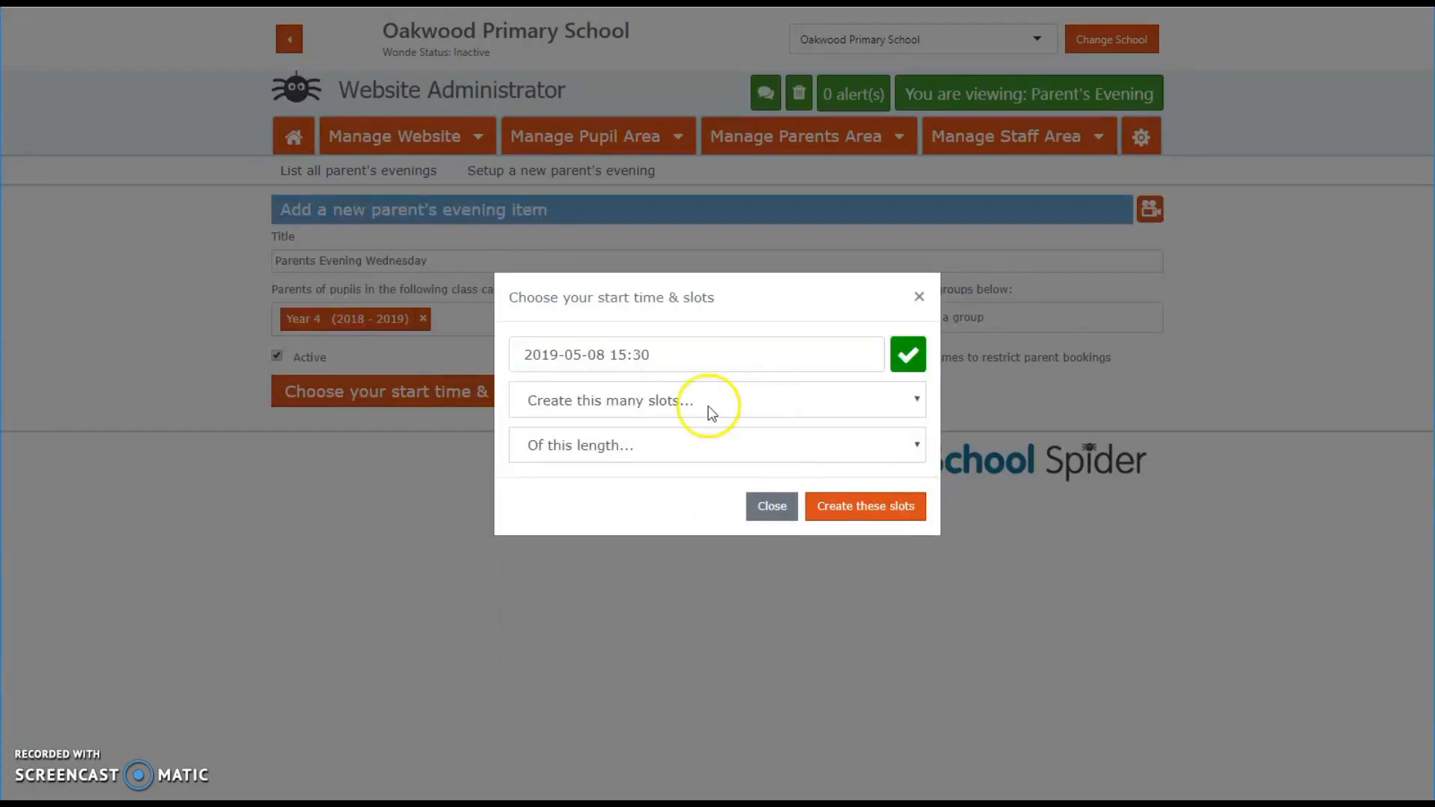
# Step: Create 15 slots, each 10 minutes long
pyautogui.click(657, 403)
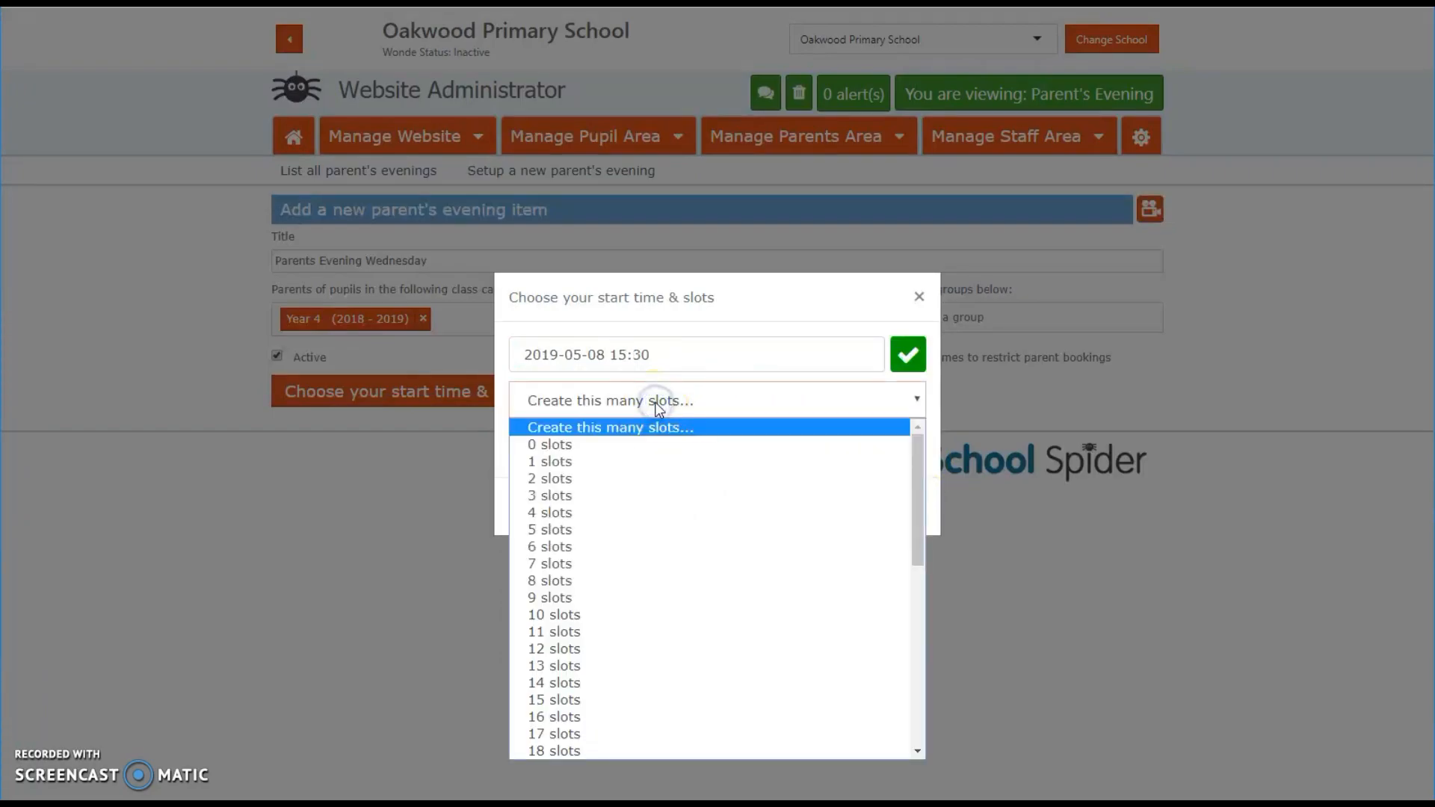
pyautogui.click(640, 699)
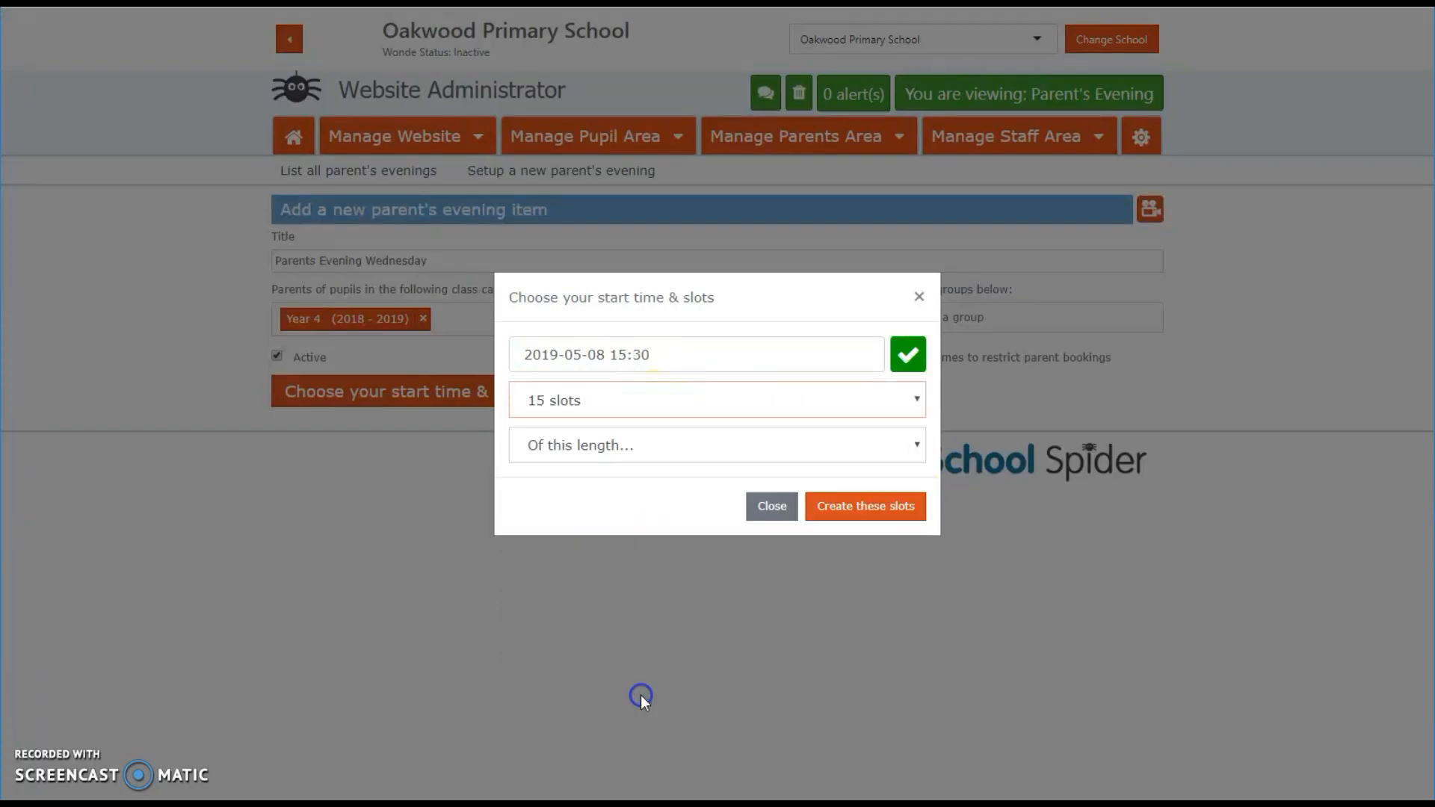
pyautogui.click(589, 444)
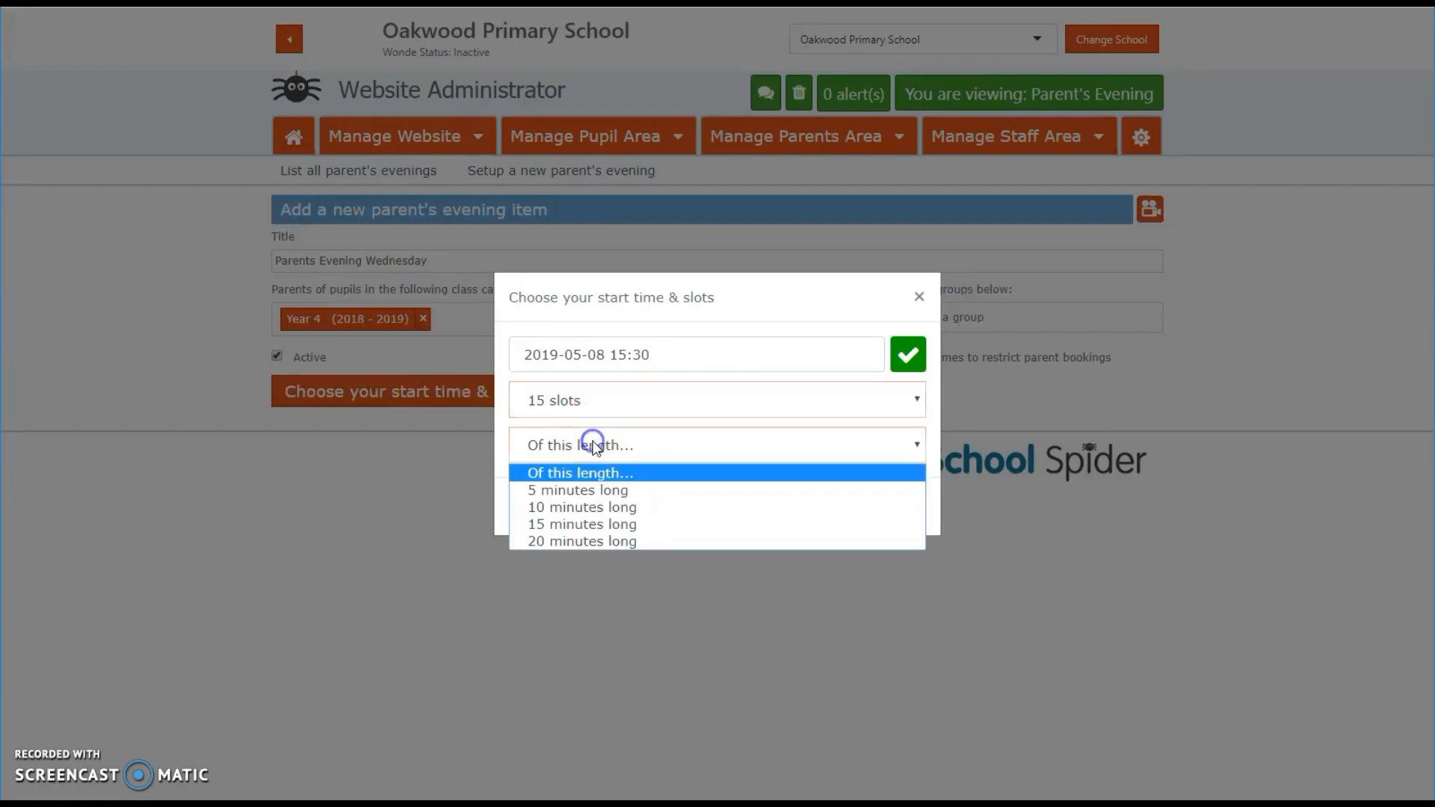
pyautogui.click(598, 508)
pyautogui.click(890, 508)
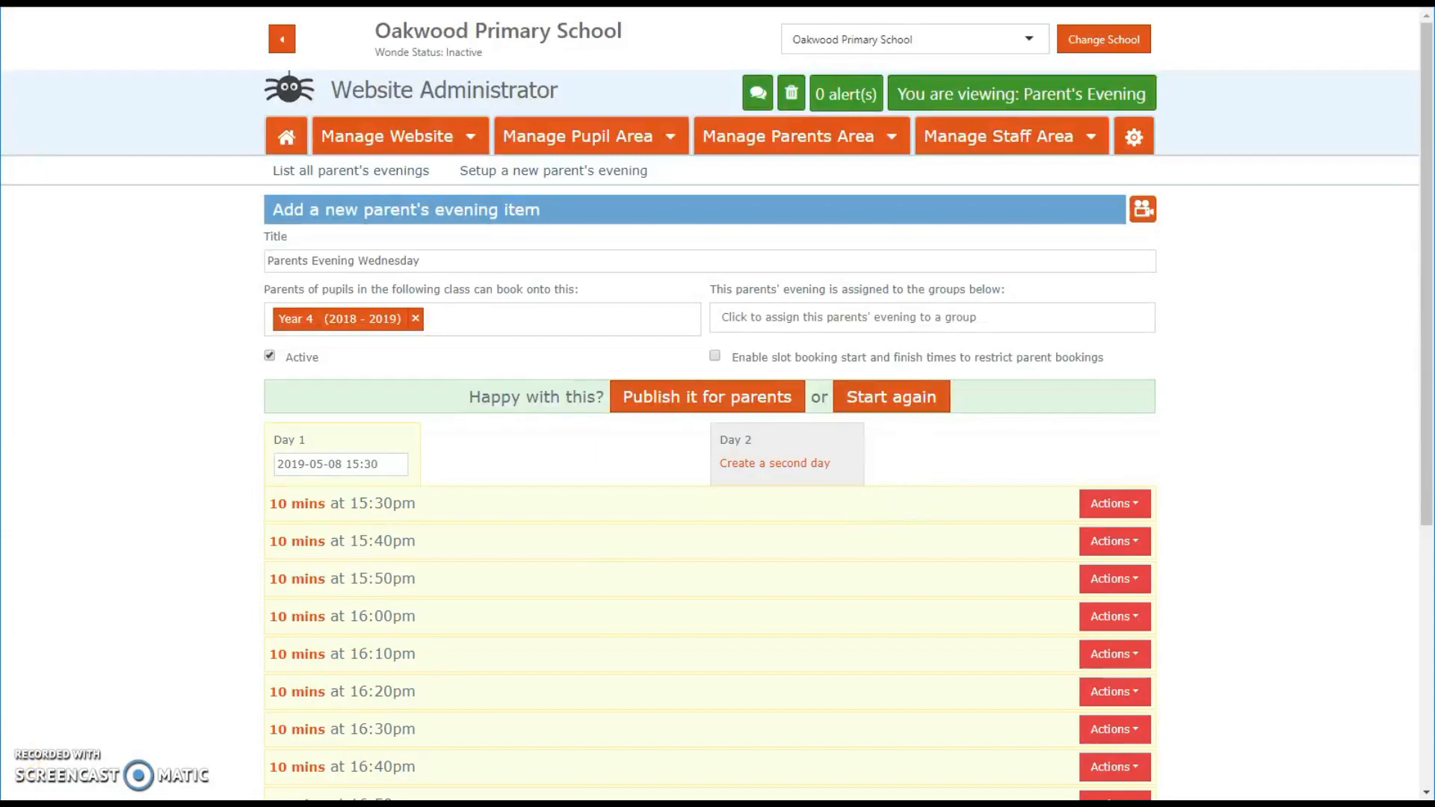
# Step: Add a 10-minute break below the 16:20pm slot
pyautogui.scroll(-5, 1285, 399)
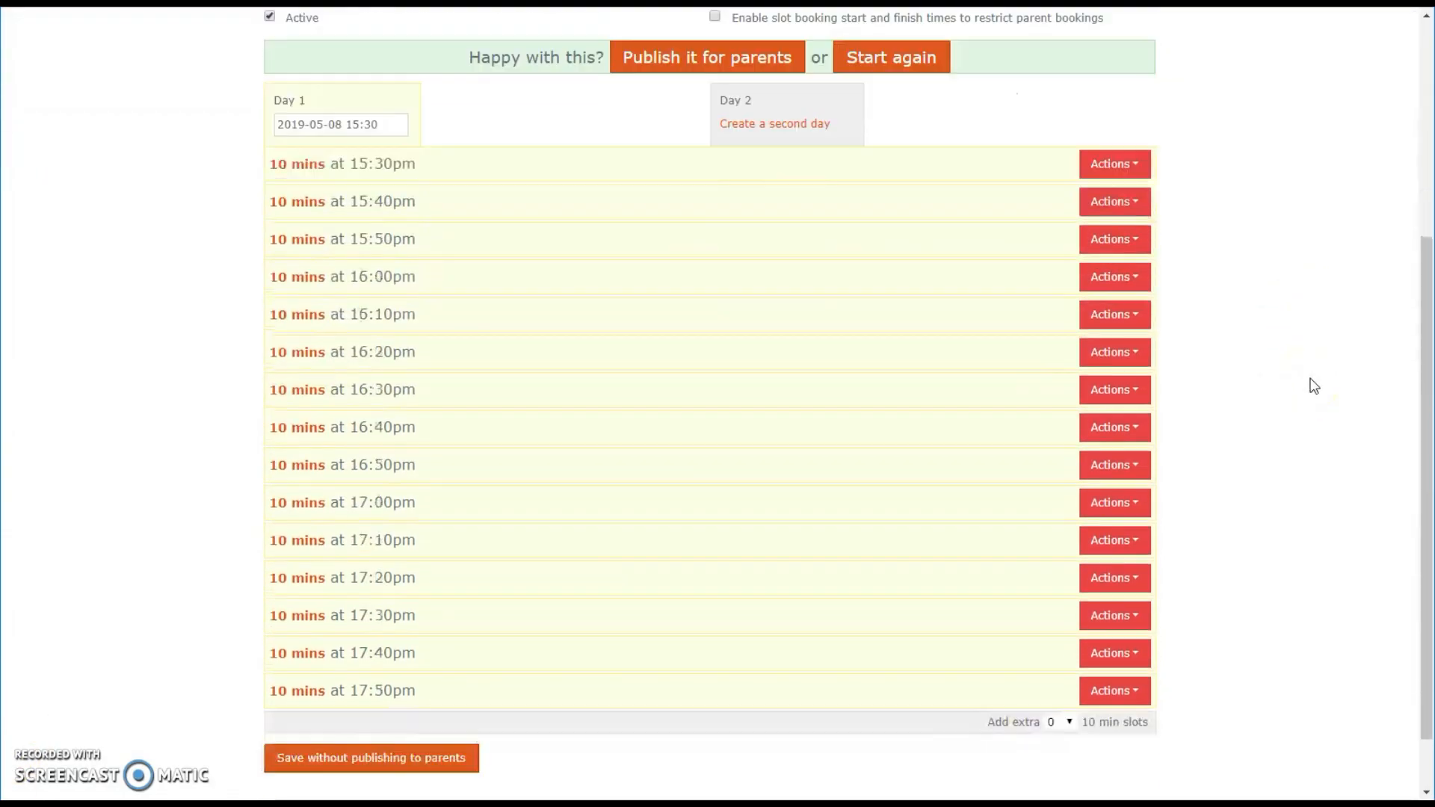
pyautogui.scroll(2, 1312, 454)
pyautogui.scroll(-1, 1176, 381)
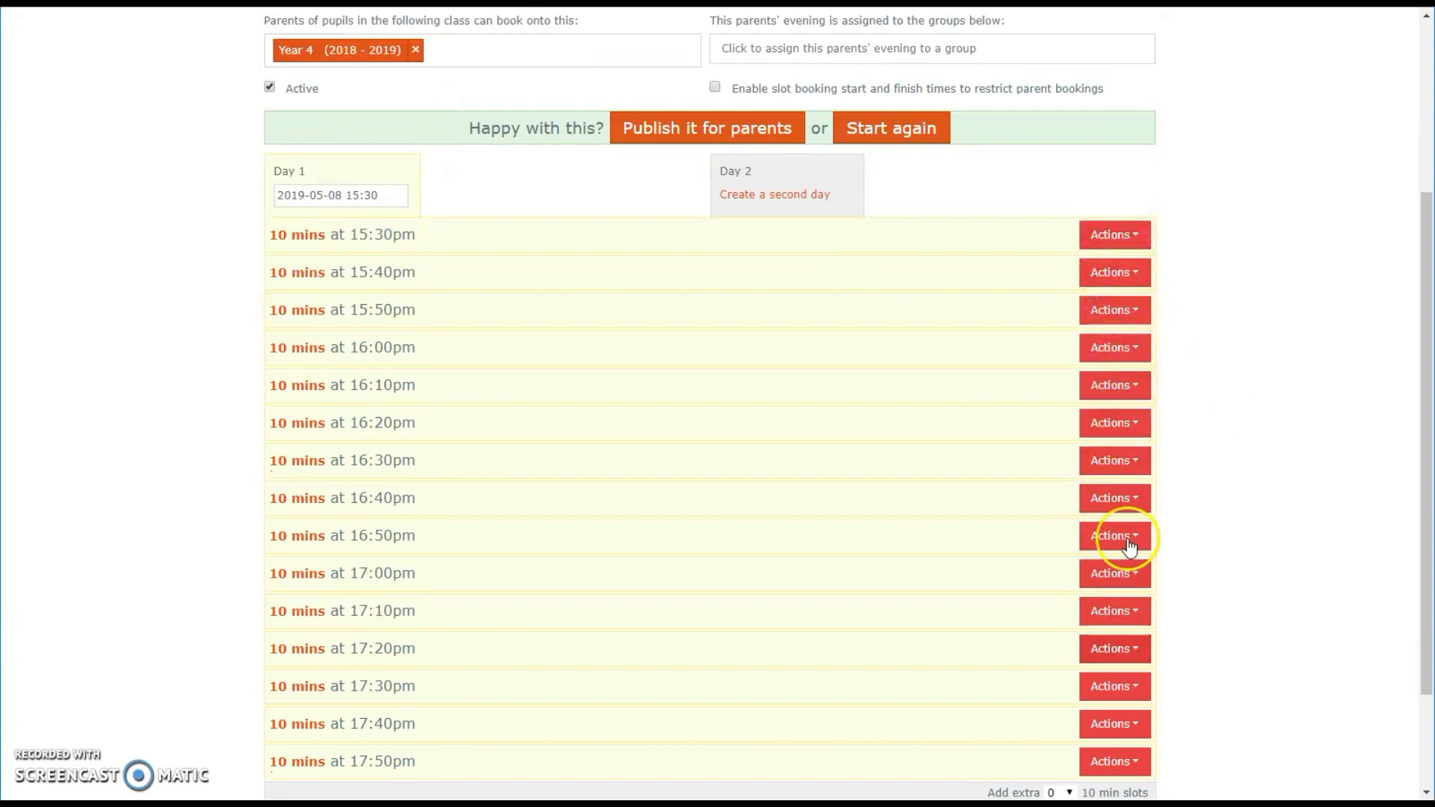
pyautogui.click(1125, 422)
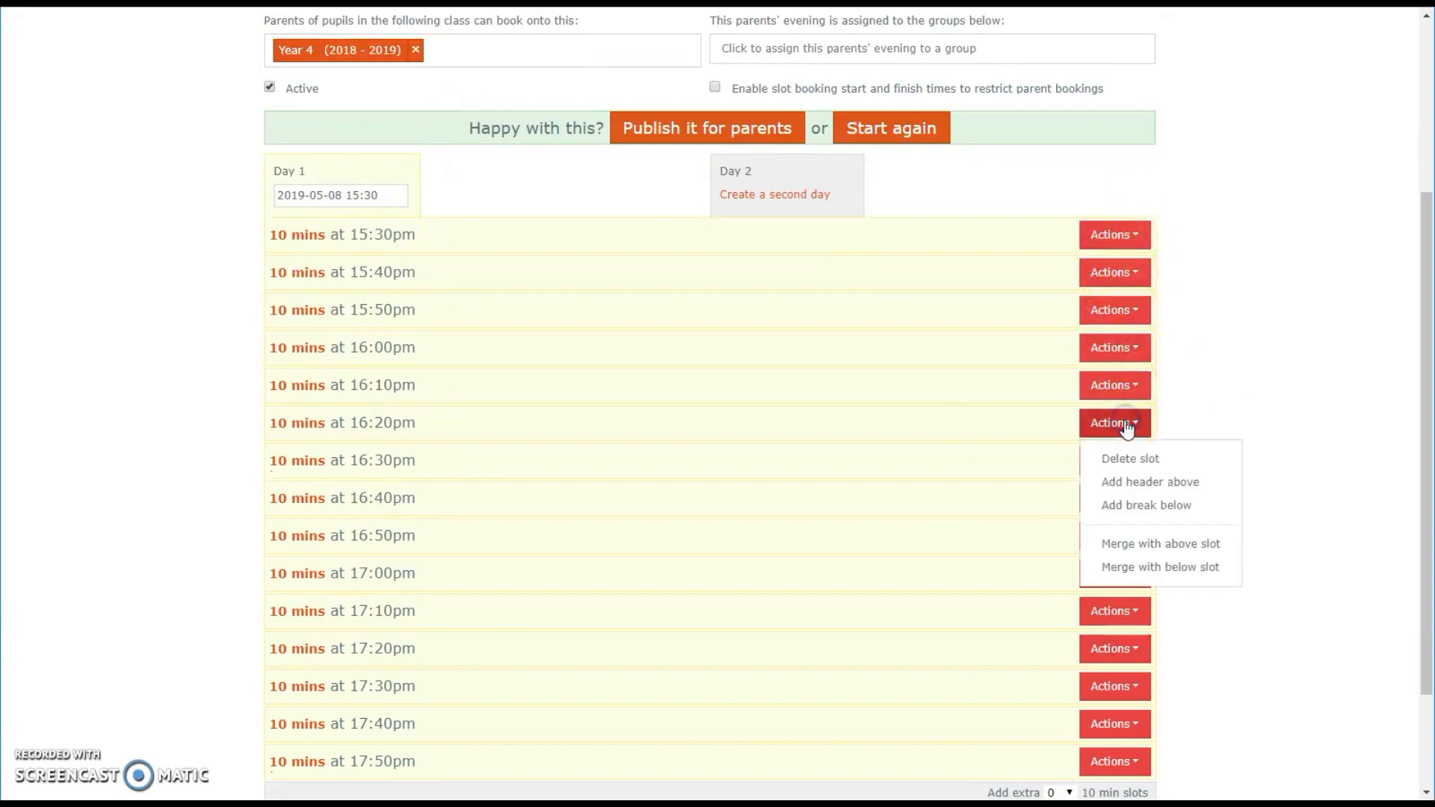
pyautogui.click(1156, 514)
pyautogui.click(682, 396)
pyautogui.click(675, 484)
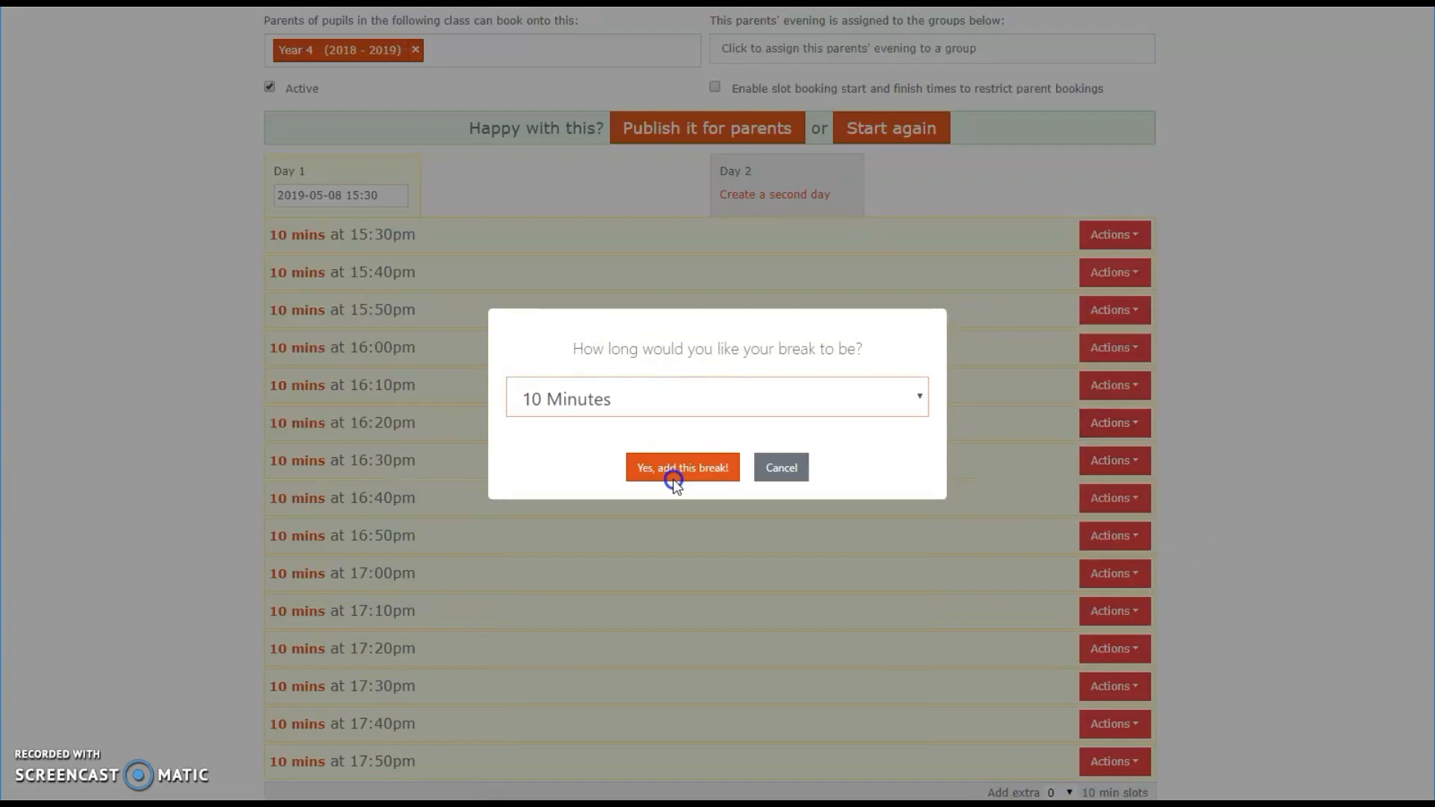
pyautogui.click(679, 471)
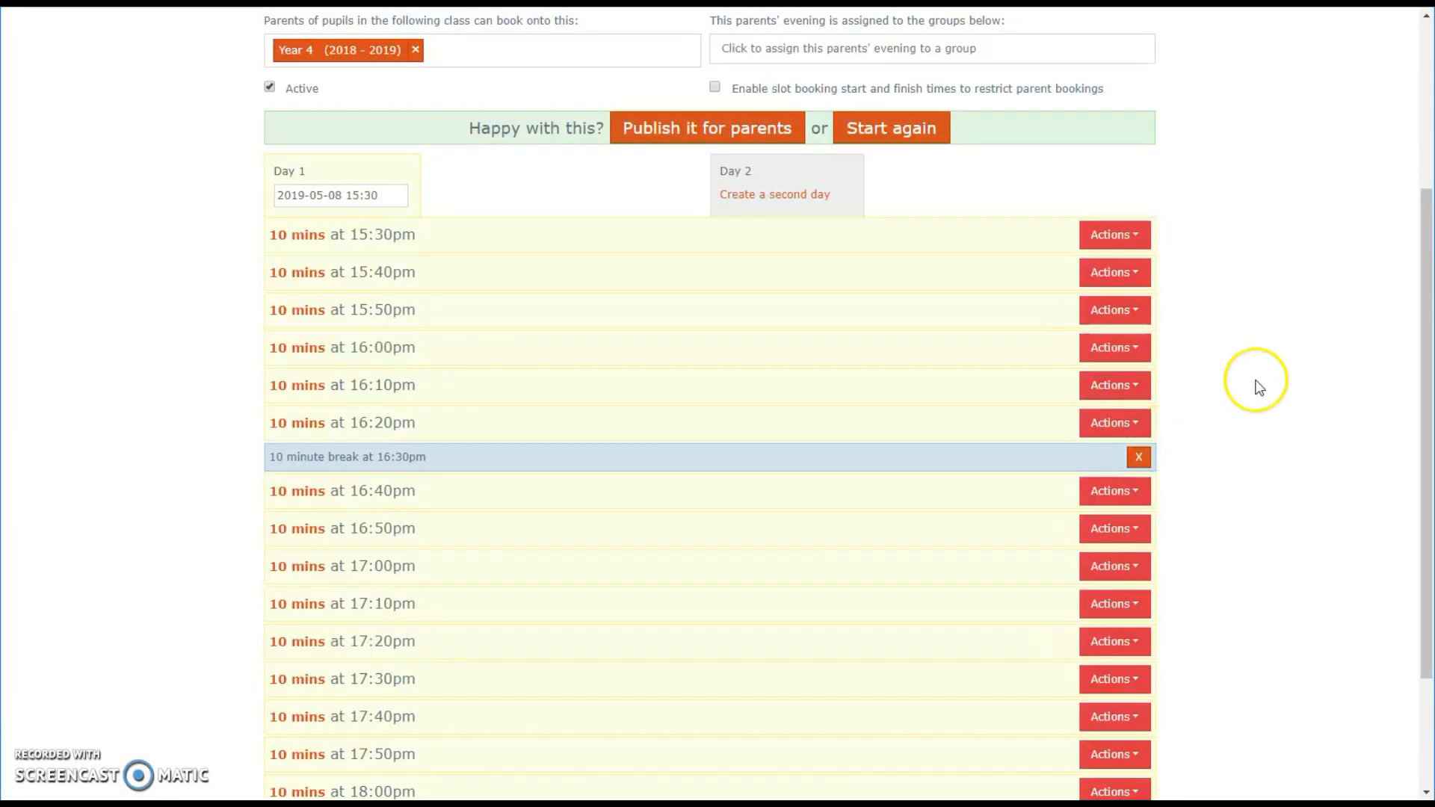
pyautogui.scroll(-1, 449, 439)
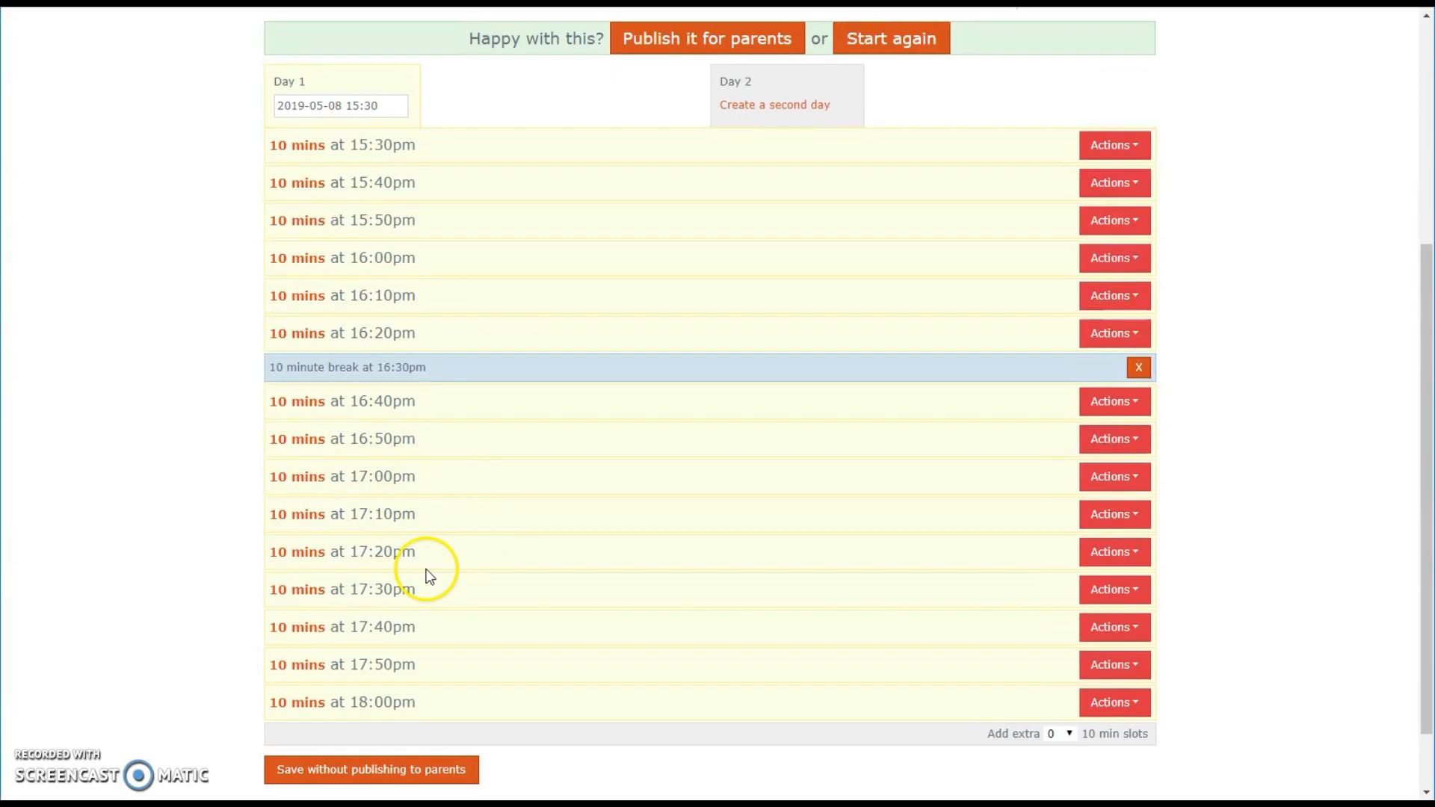
pyautogui.scroll(-1, 1280, 550)
pyautogui.scroll(2, 1277, 541)
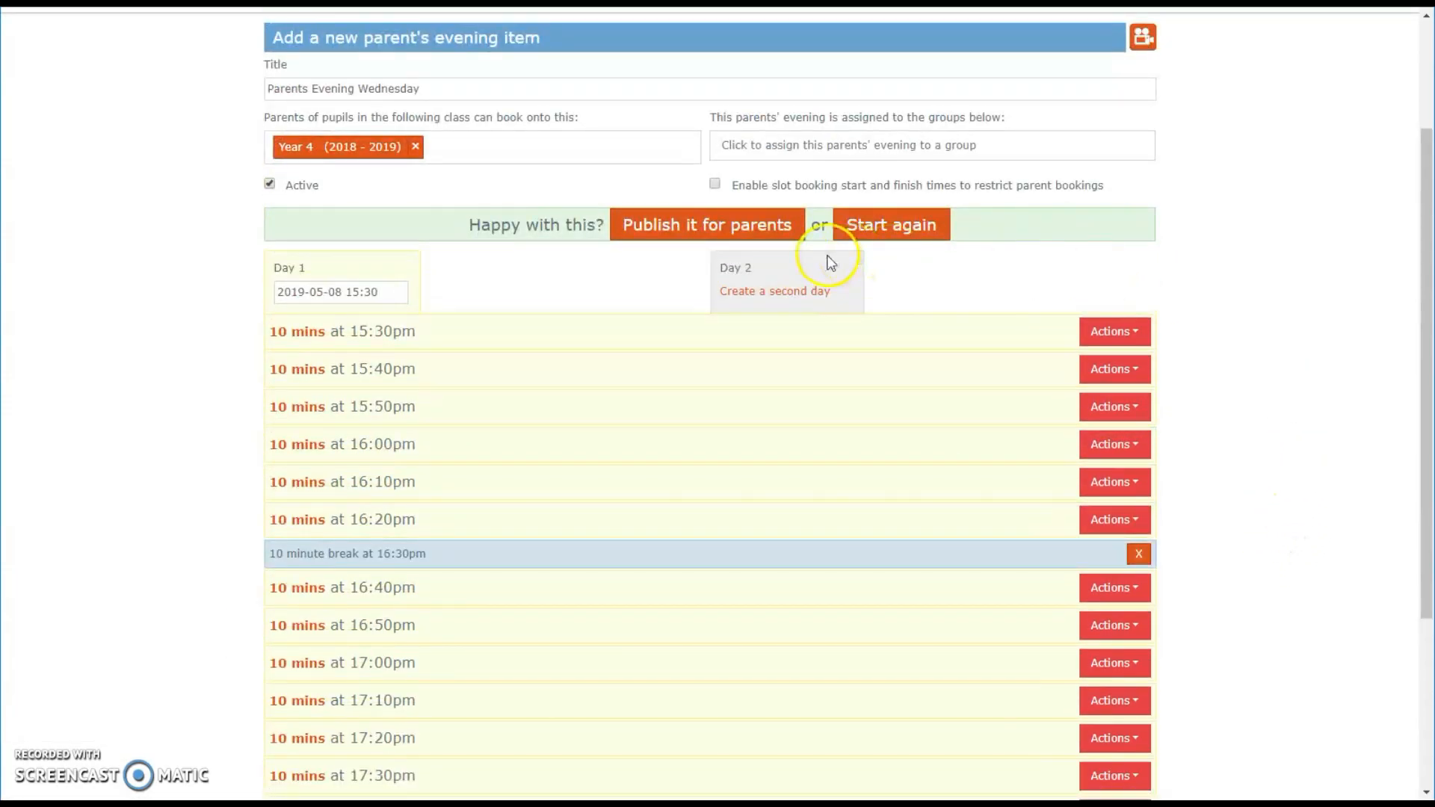
pyautogui.click(761, 293)
pyautogui.click(633, 351)
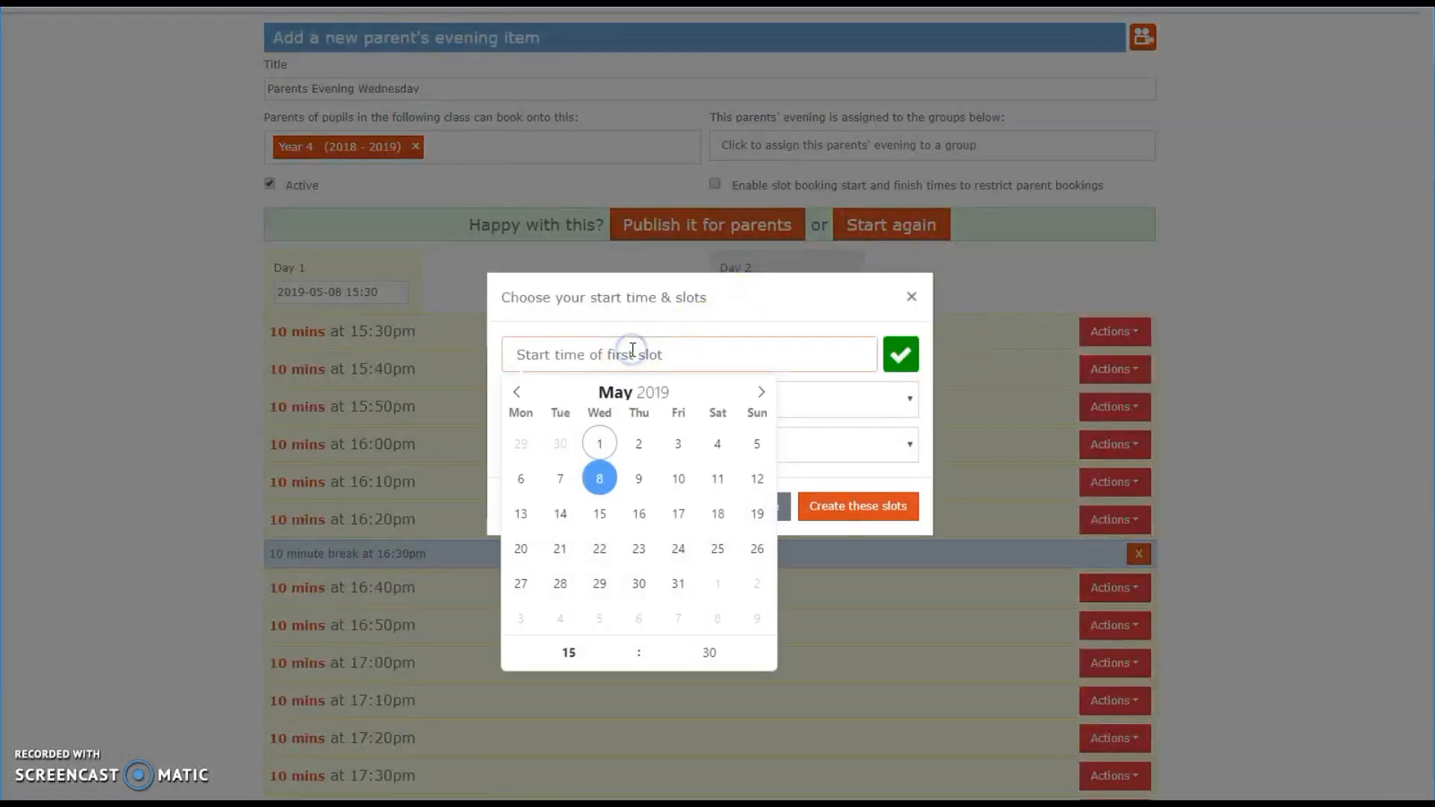
pyautogui.click(638, 479)
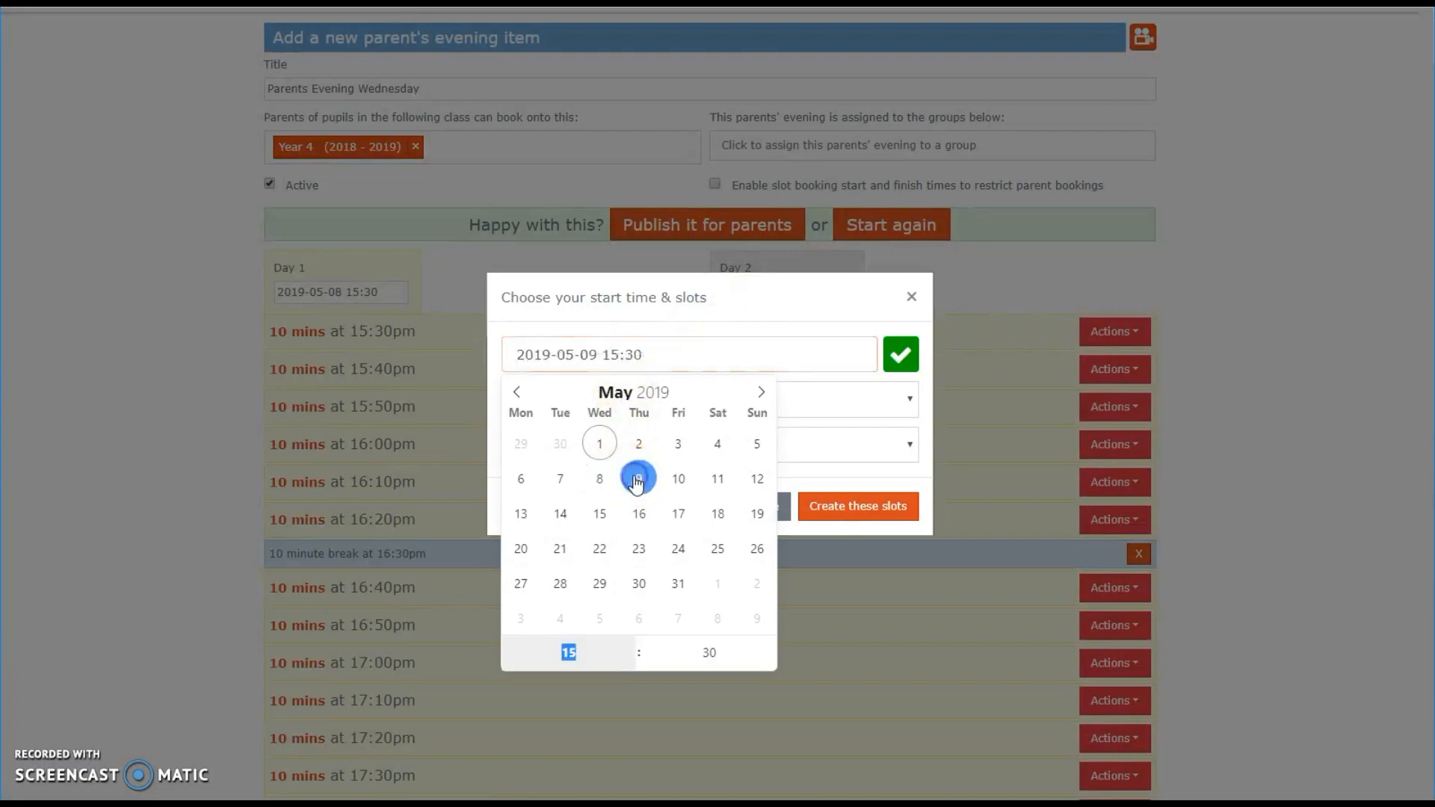
pyautogui.click(867, 394)
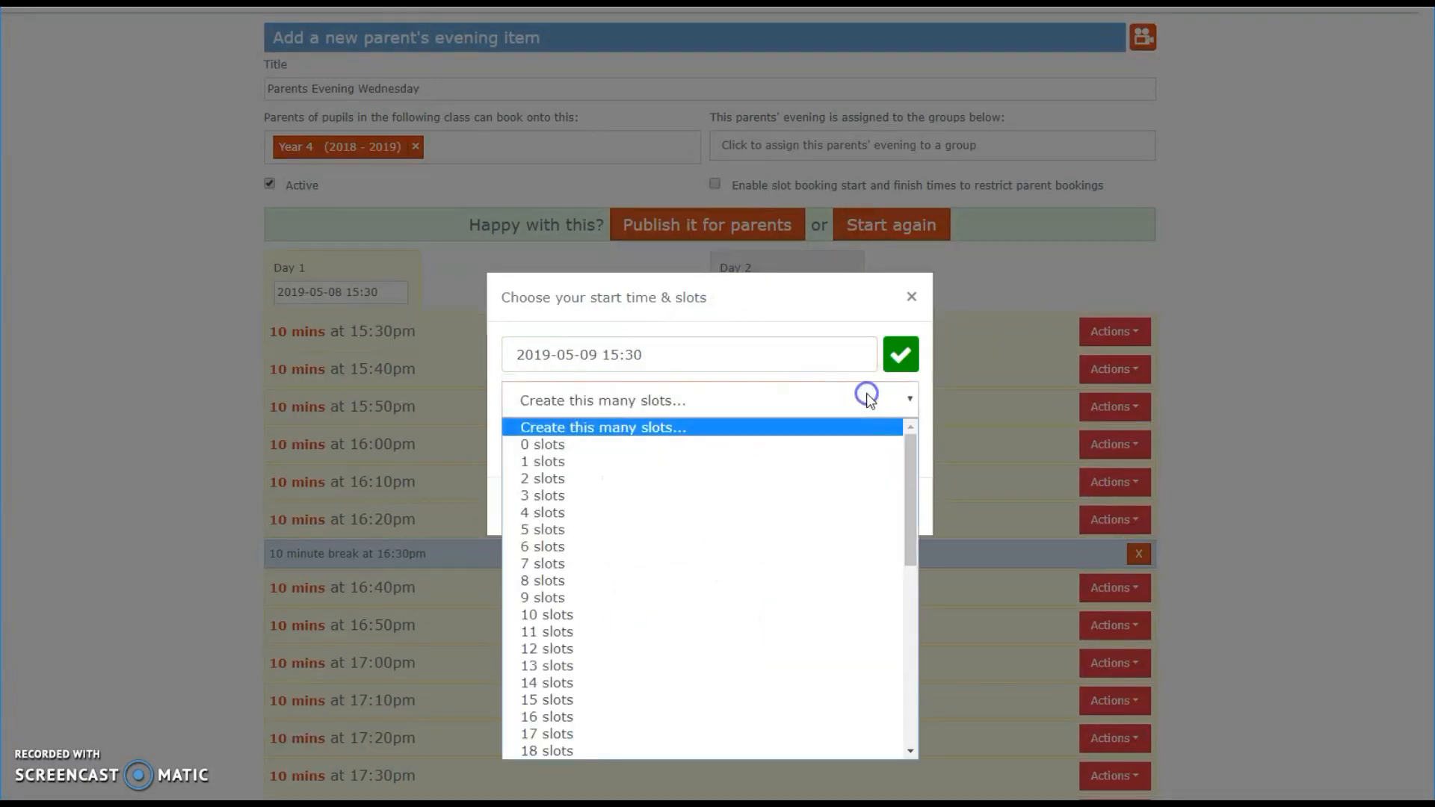
pyautogui.click(584, 703)
pyautogui.click(618, 446)
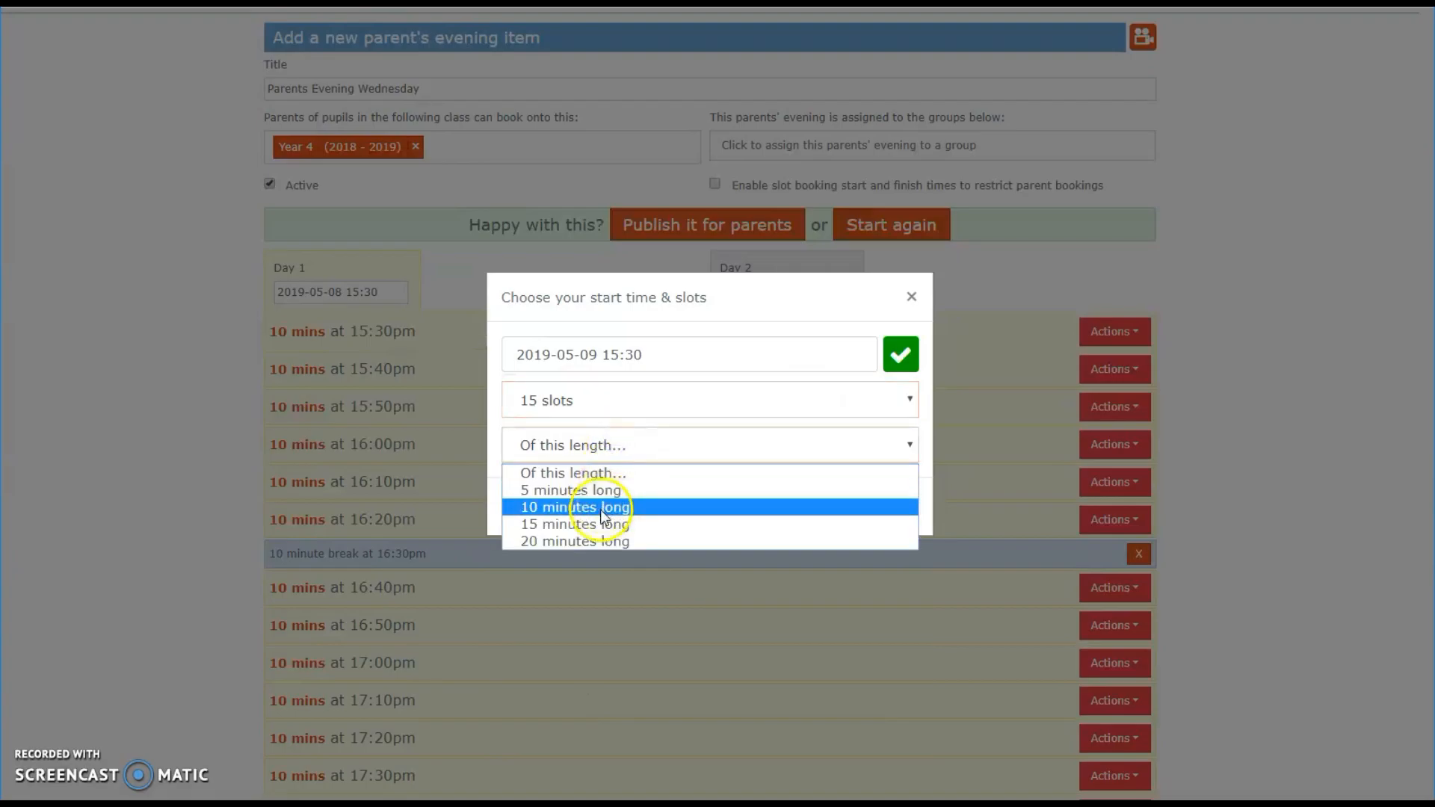
pyautogui.click(607, 504)
pyautogui.click(871, 510)
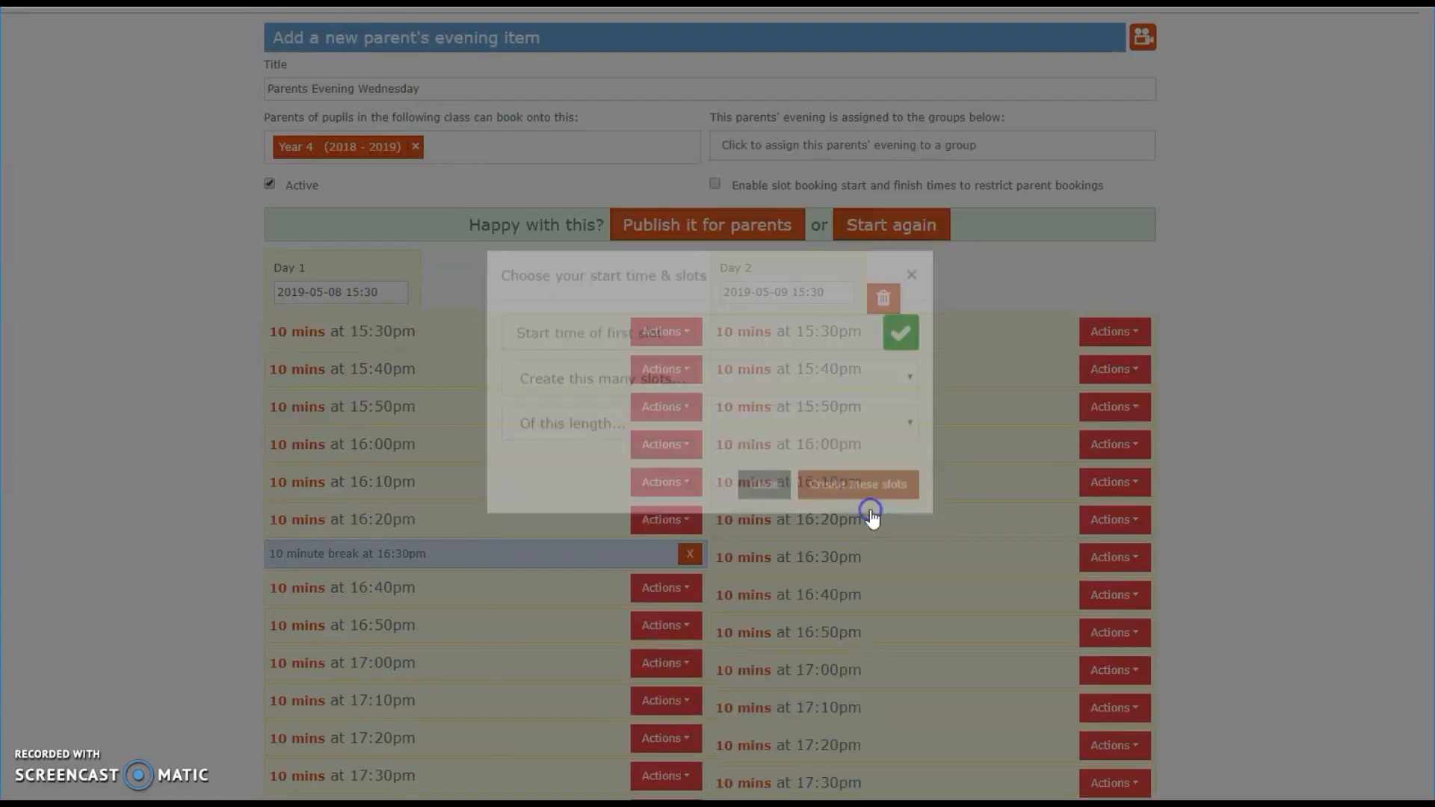
# Step: Add a 10-minute break below the 16:00pm slot on day 2
pyautogui.scroll(-1, 1268, 392)
pyautogui.scroll(-1, 1267, 392)
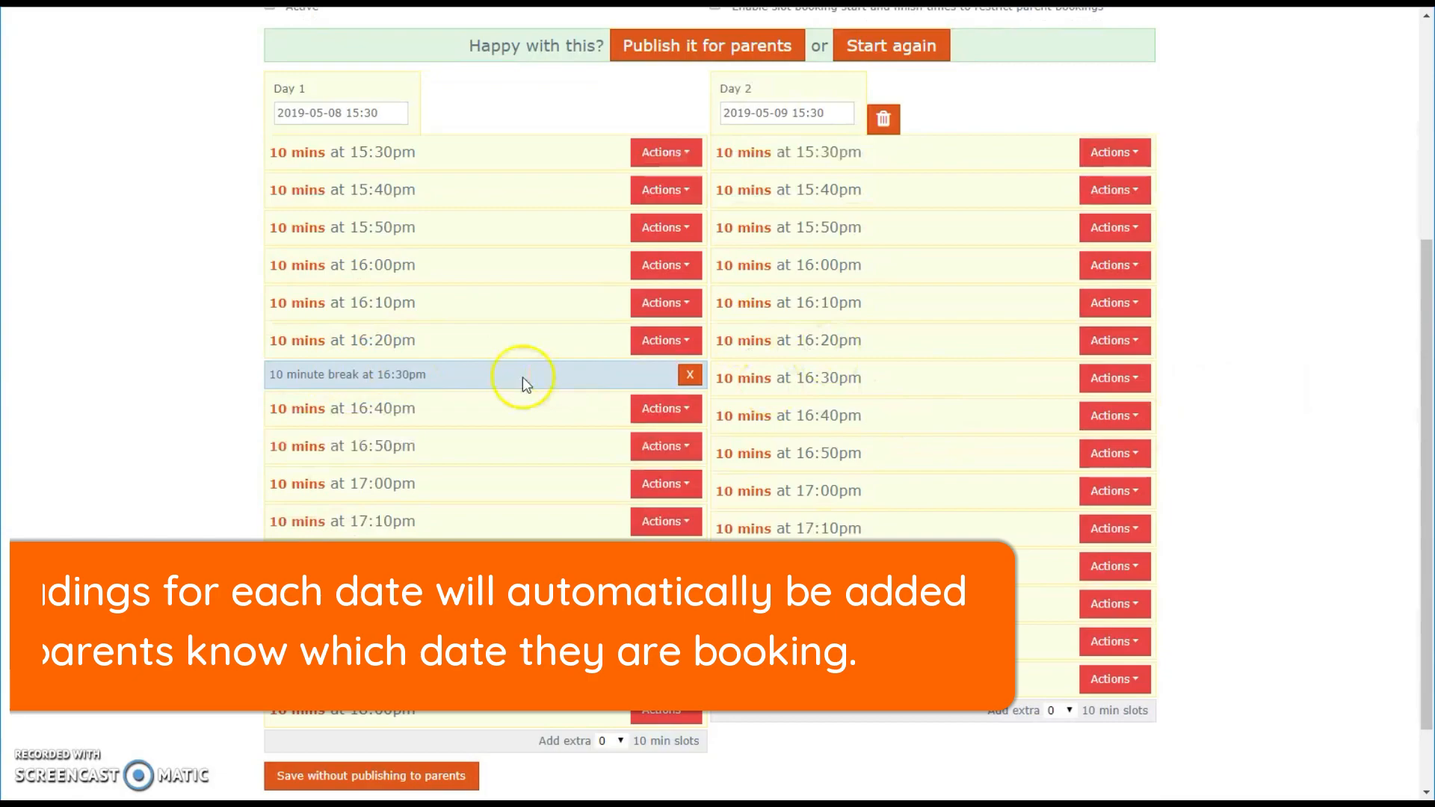
pyautogui.click(1122, 265)
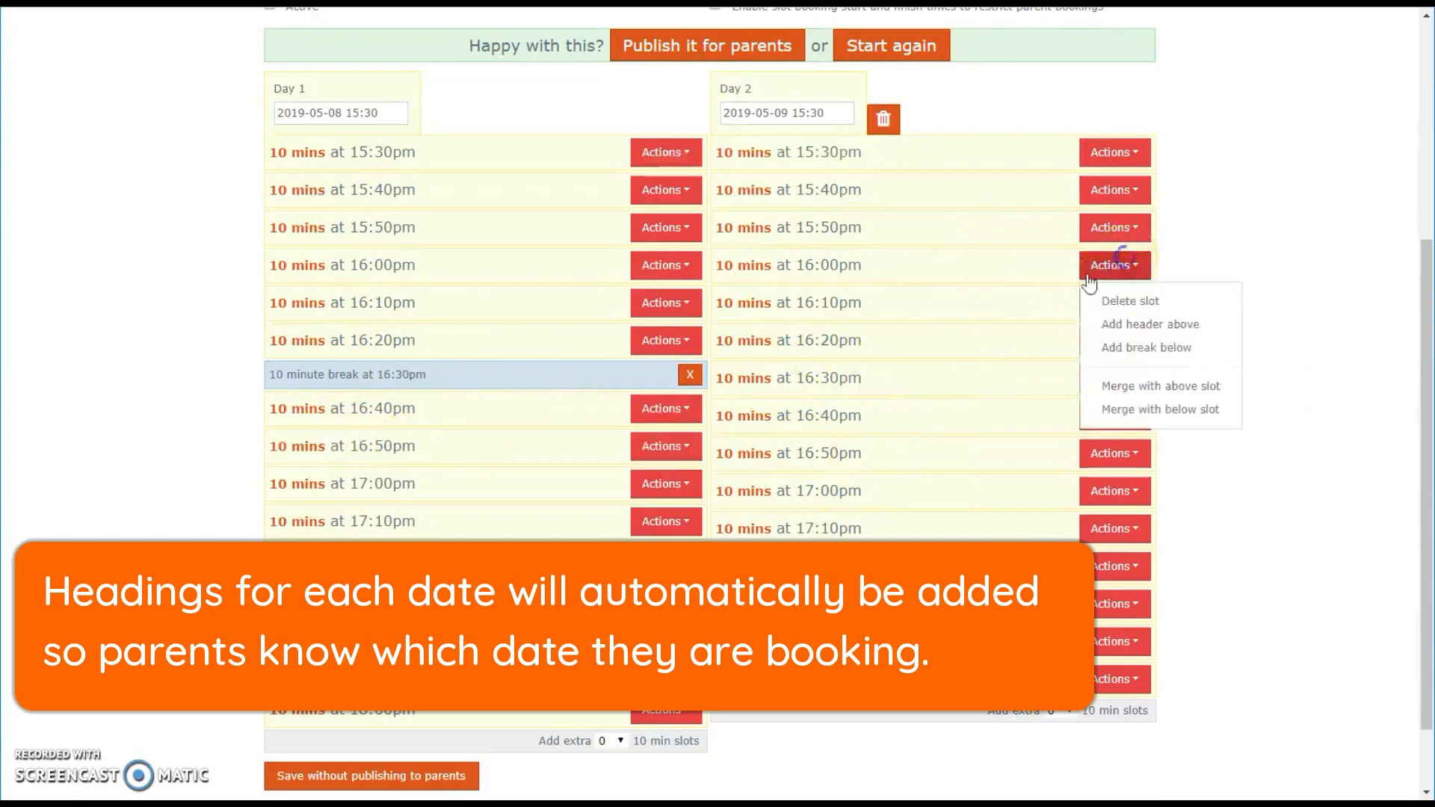
pyautogui.click(1121, 347)
pyautogui.click(907, 391)
pyautogui.click(755, 478)
pyautogui.click(680, 477)
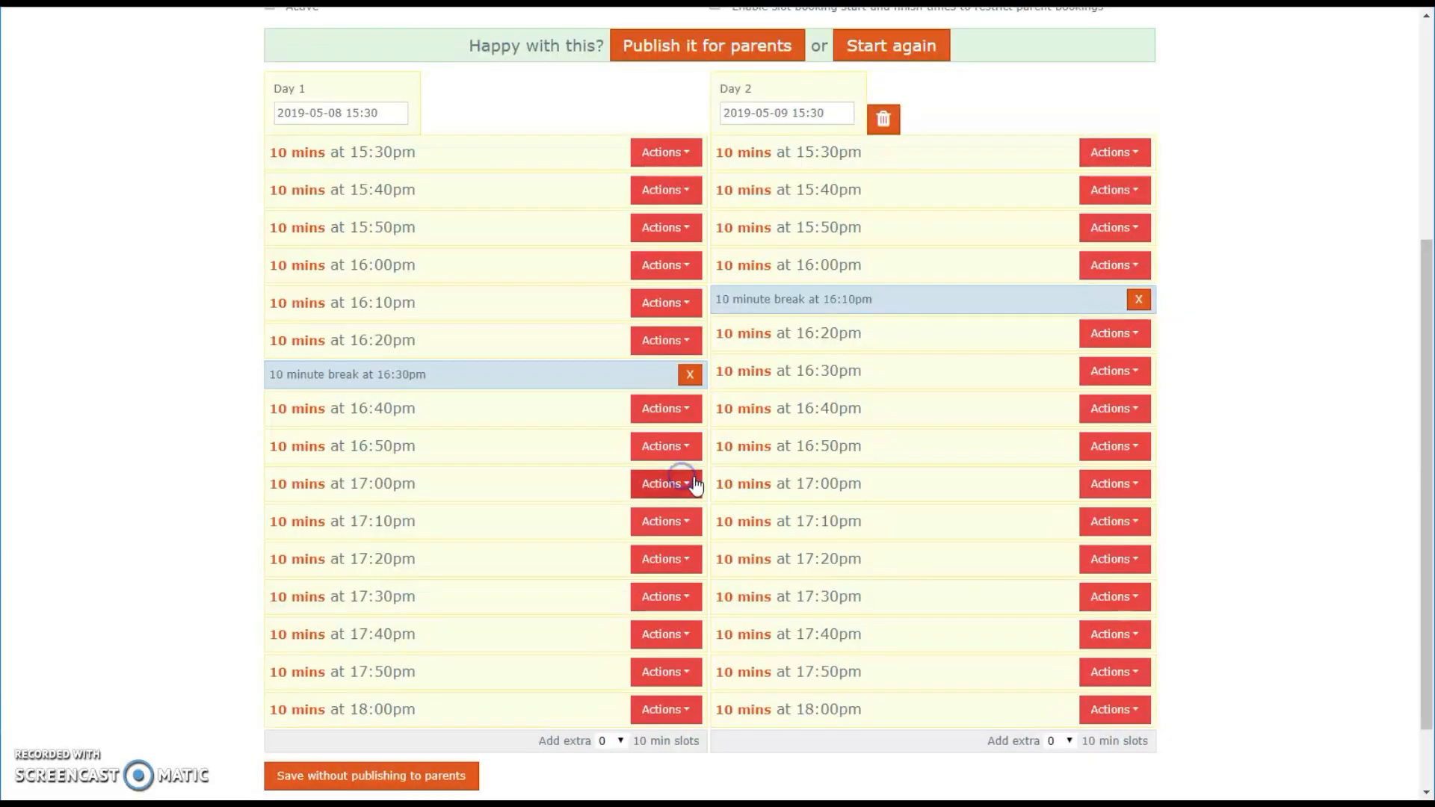
# Step: Publish the parents' evening for parents
pyautogui.scroll(1, 666, 484)
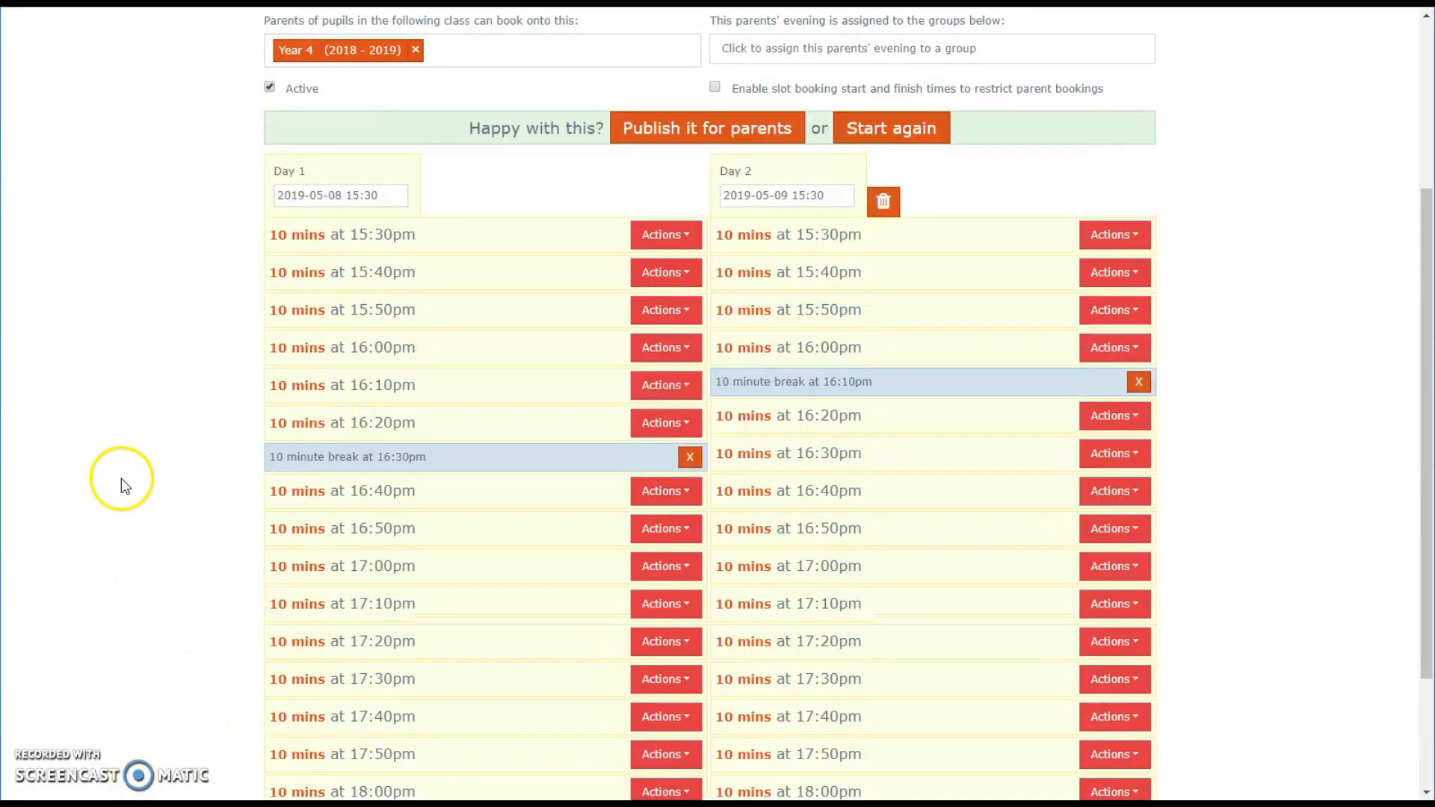
pyautogui.scroll(-2, 176, 467)
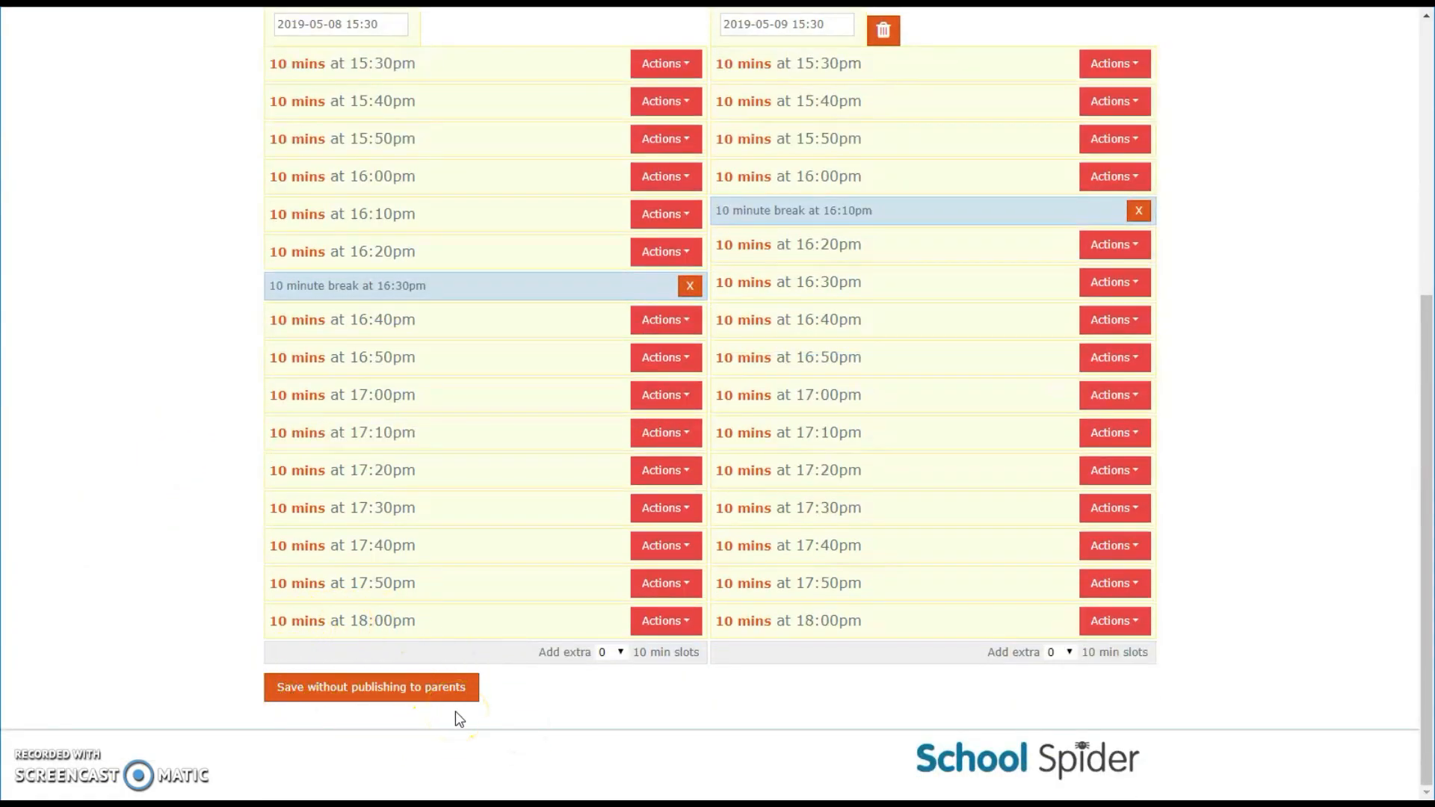
pyautogui.scroll(5, 806, 708)
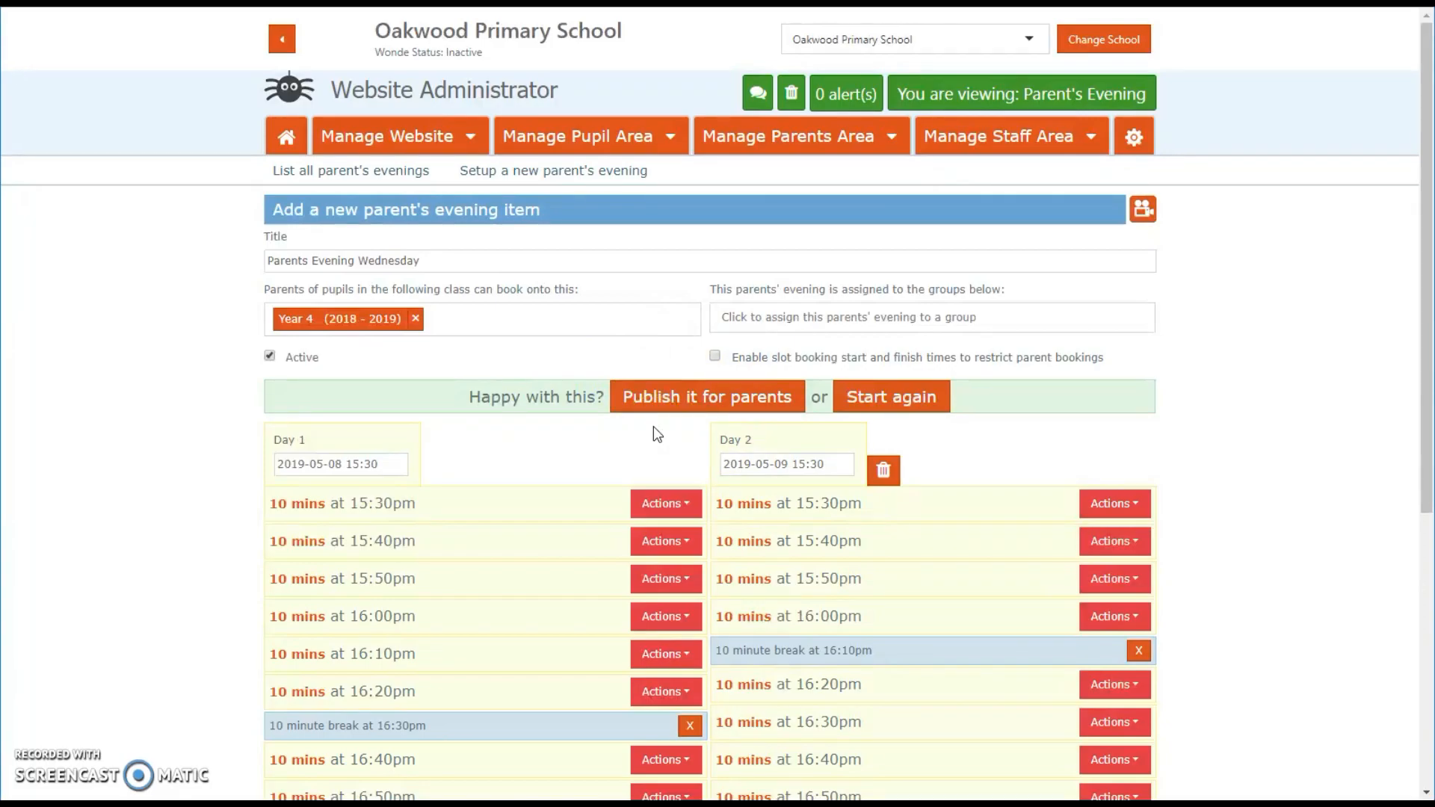
pyautogui.click(268, 655)
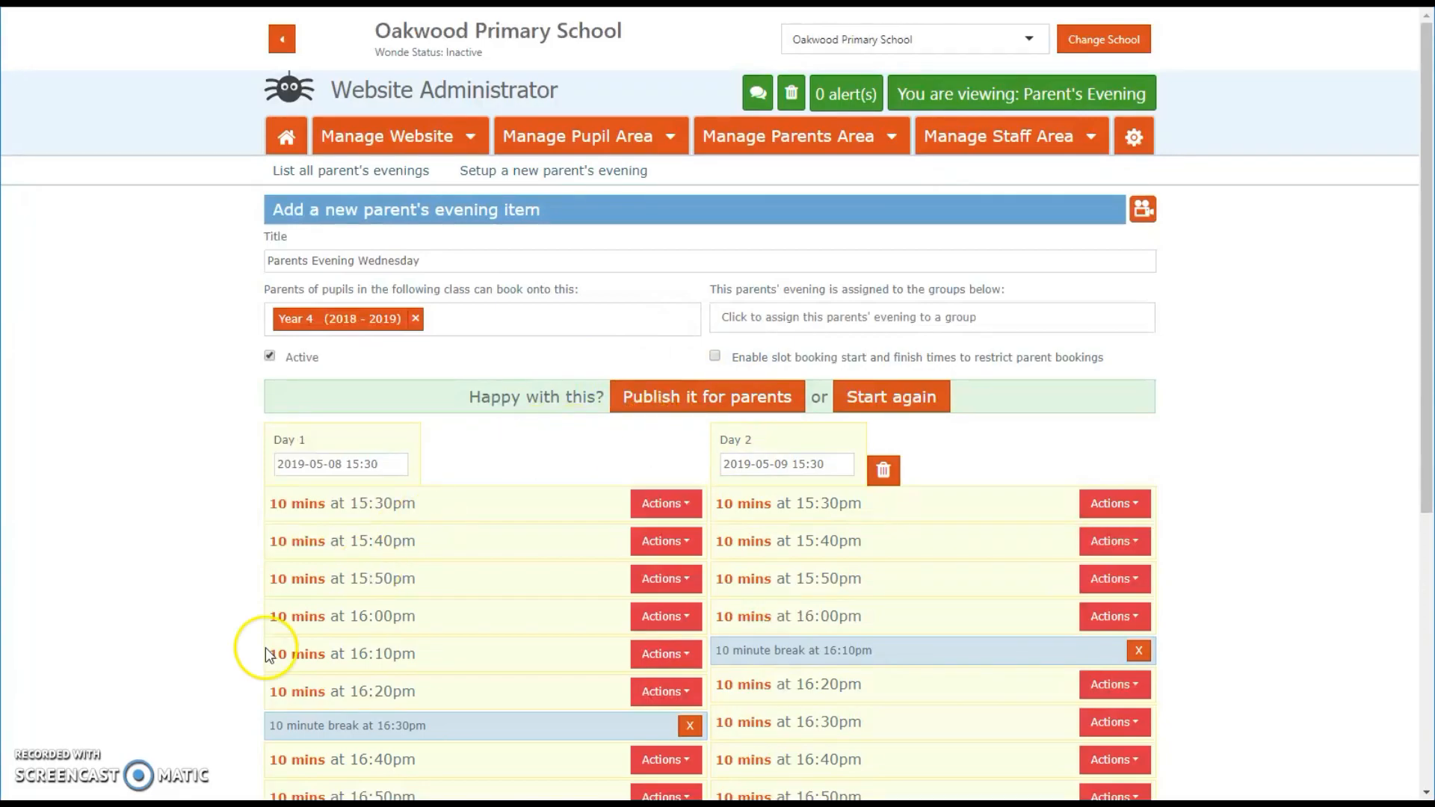
pyautogui.click(686, 408)
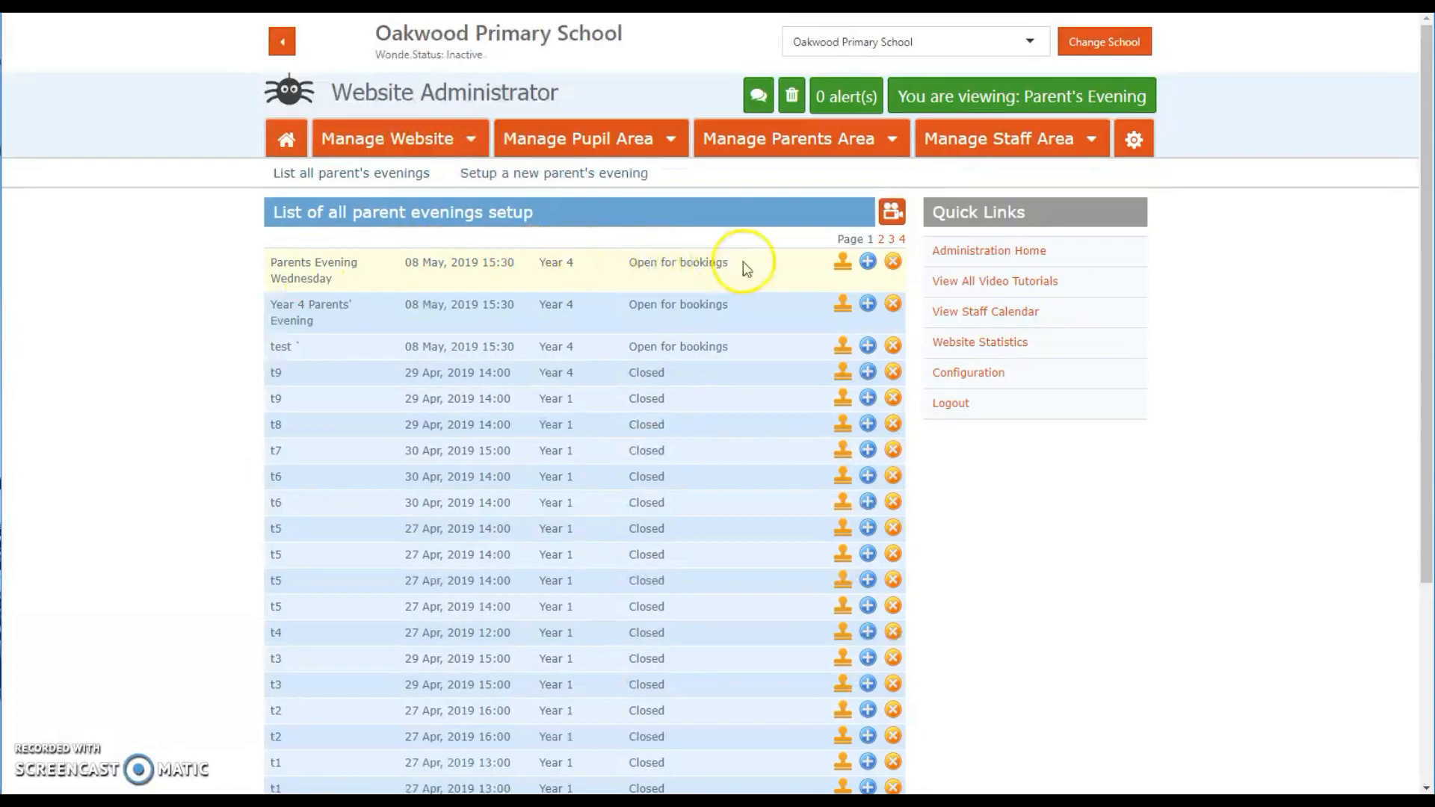
# Step: Open Parents Evening Wednesday for editing from the parents' evening list
pyautogui.click(786, 144)
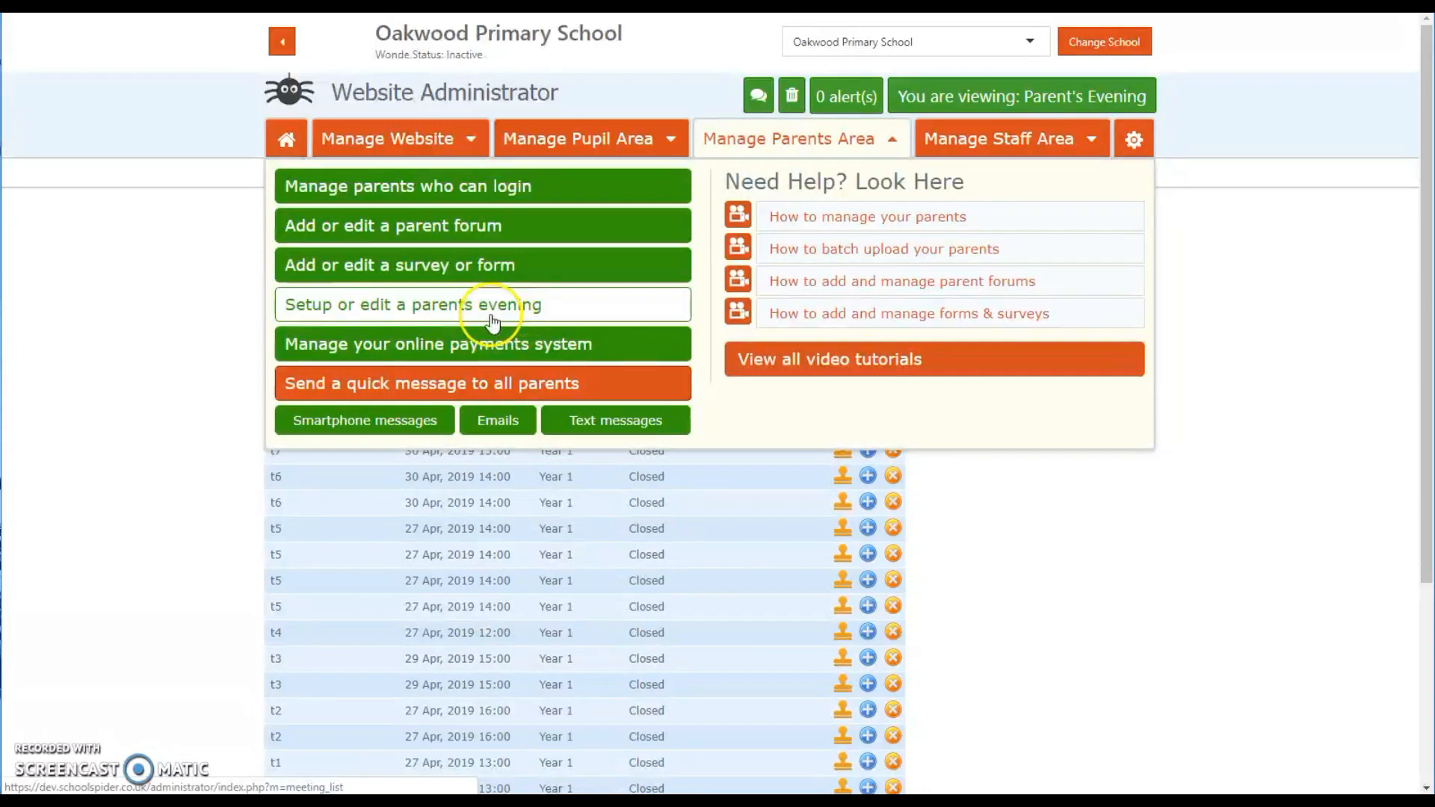
pyautogui.click(221, 299)
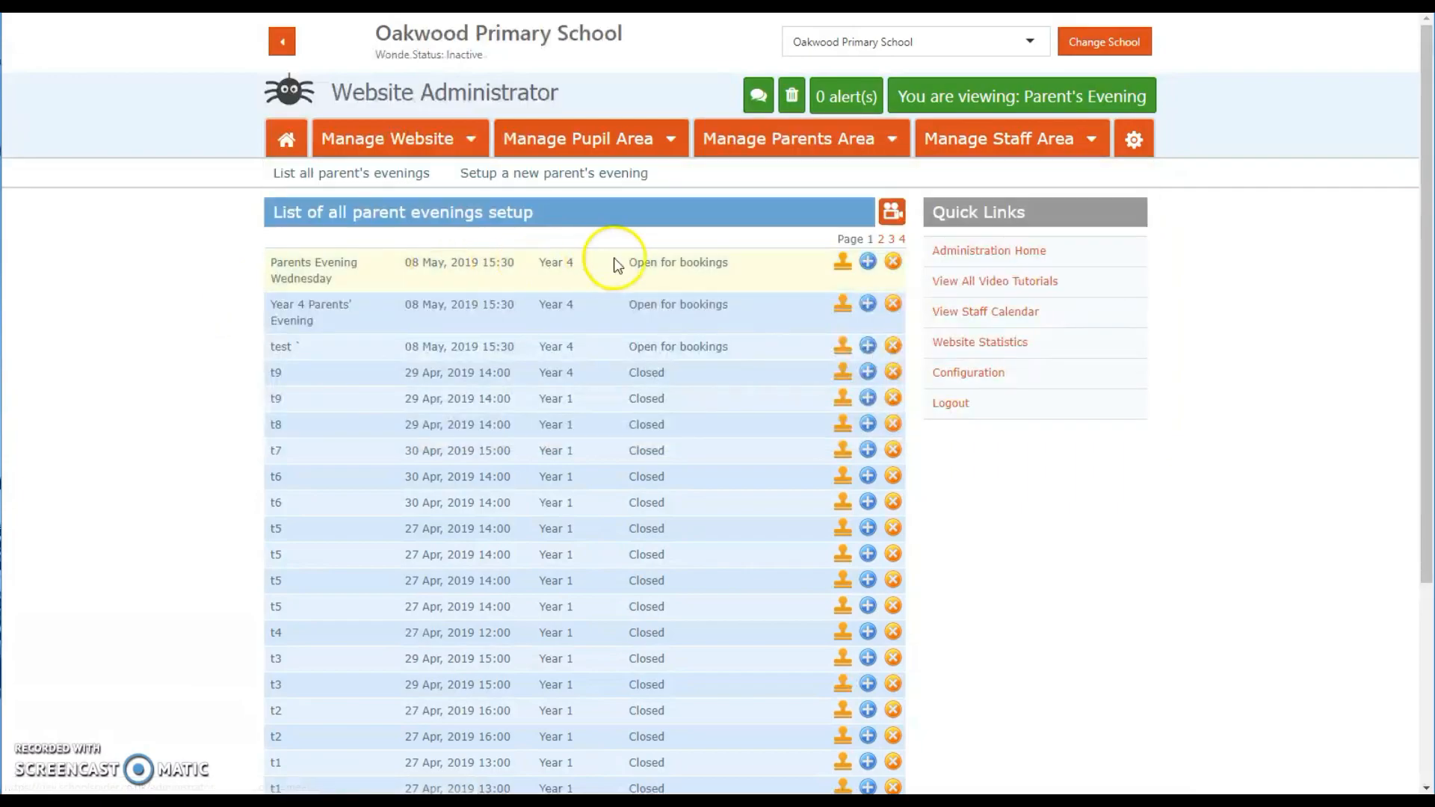
pyautogui.click(867, 261)
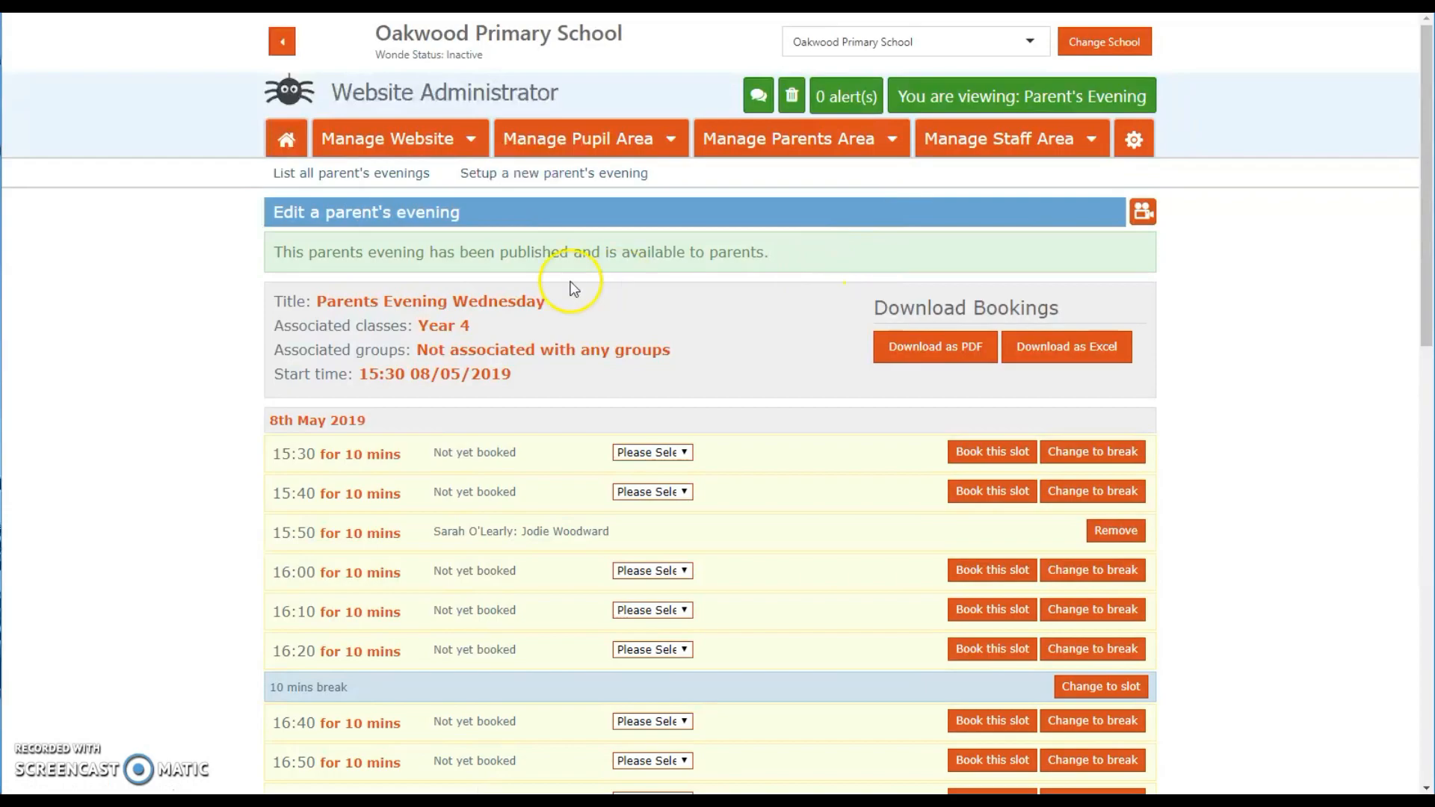
# Step: Review the booked and unbooked slots across both days of the evening
pyautogui.scroll(-1, 202, 326)
pyautogui.moveTo(269, 332); pyautogui.dragTo(396, 336)
pyautogui.scroll(-5, 211, 417)
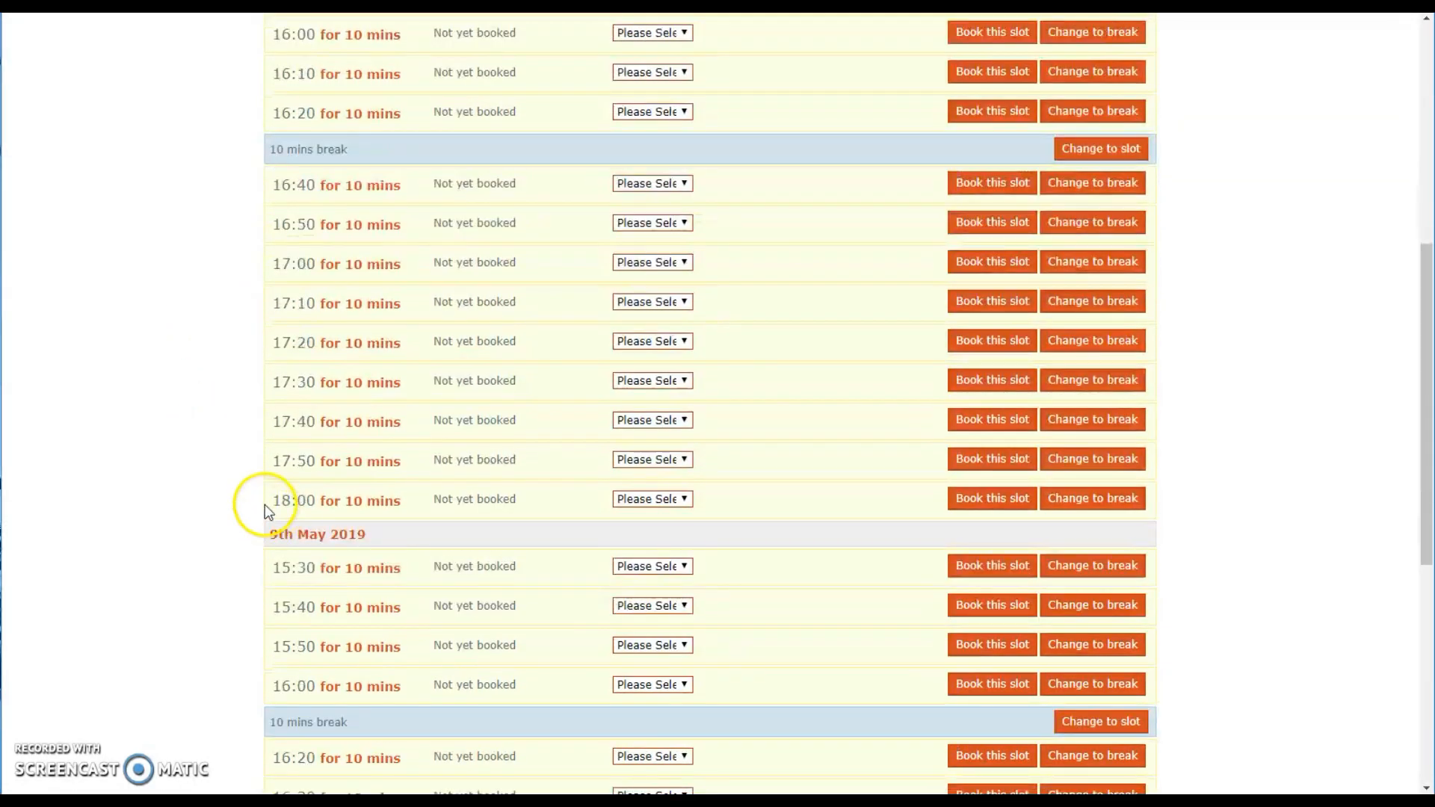
pyautogui.moveTo(279, 535); pyautogui.dragTo(353, 533)
pyautogui.scroll(3, 199, 497)
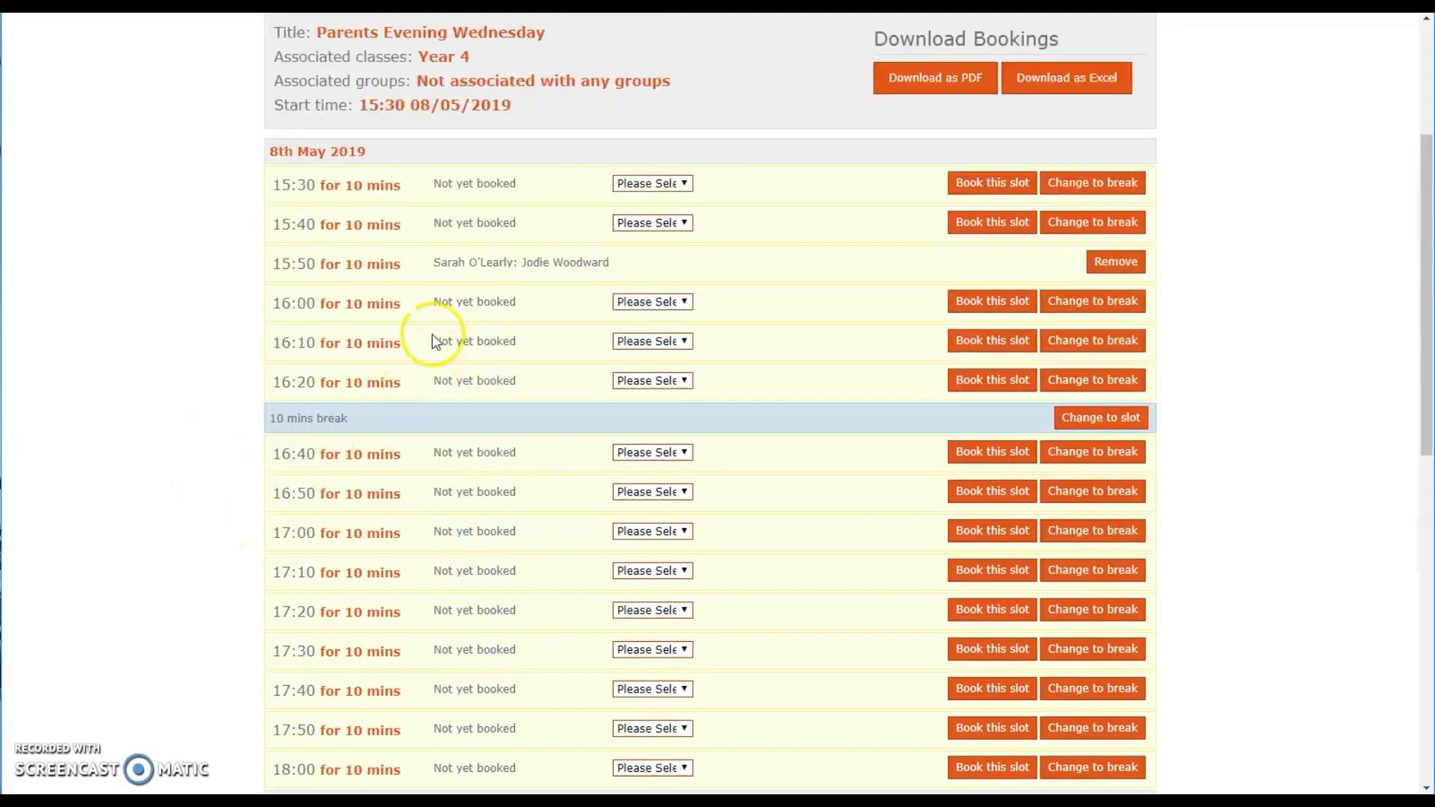
pyautogui.moveTo(407, 264); pyautogui.dragTo(587, 269)
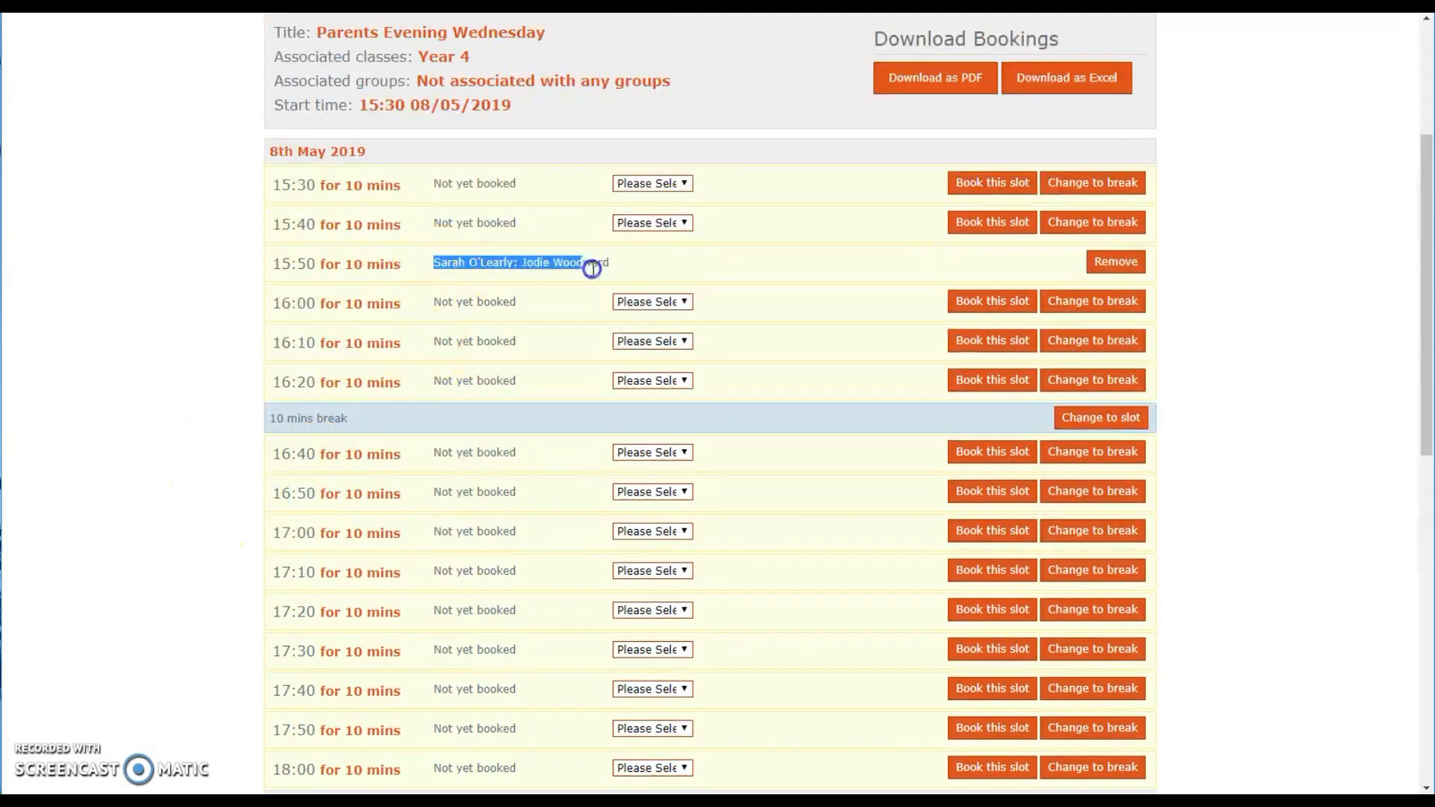
pyautogui.scroll(3, 561, 266)
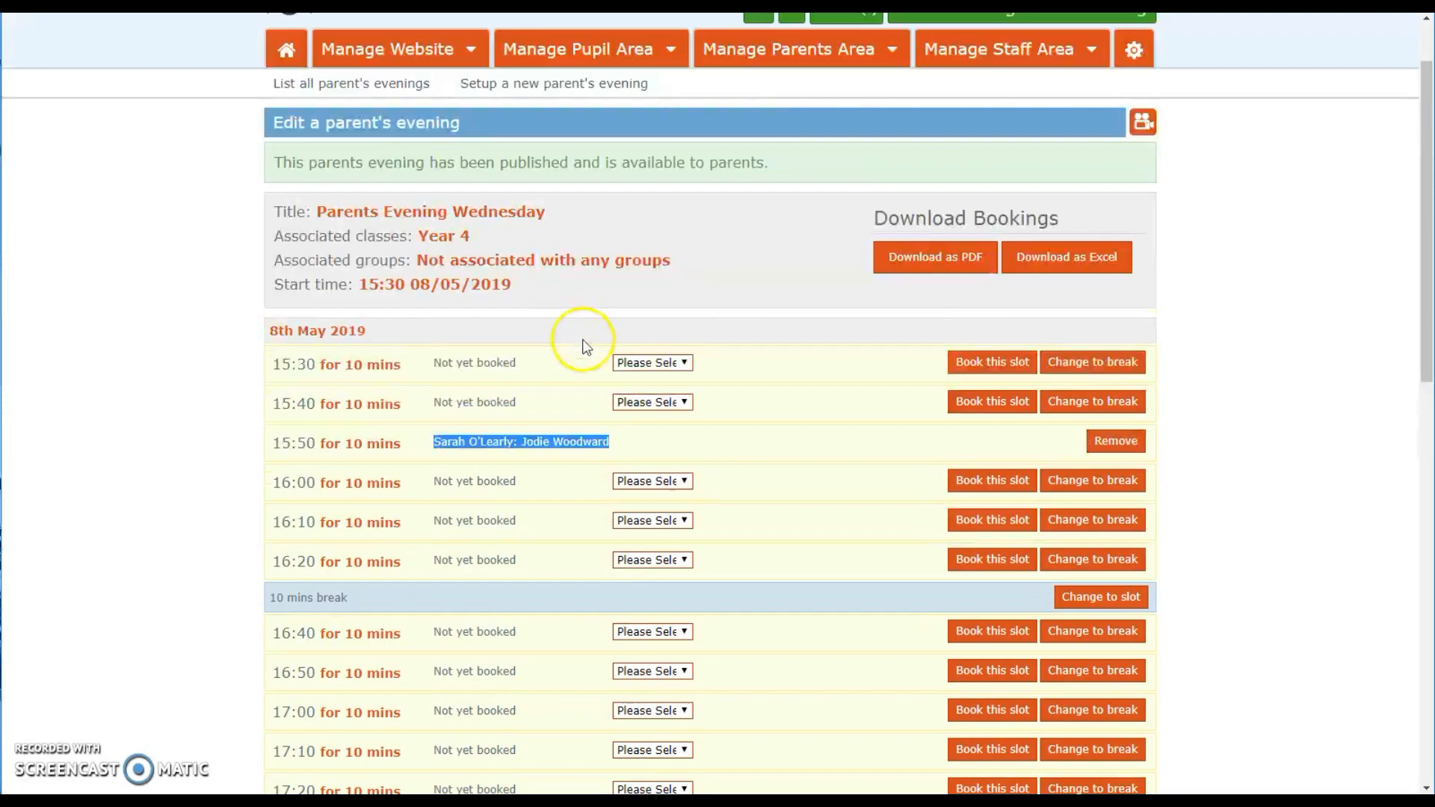
# Step: Book the 15:40 slot on 8th May 2019 for a selected parent and pupil
pyautogui.click(682, 409)
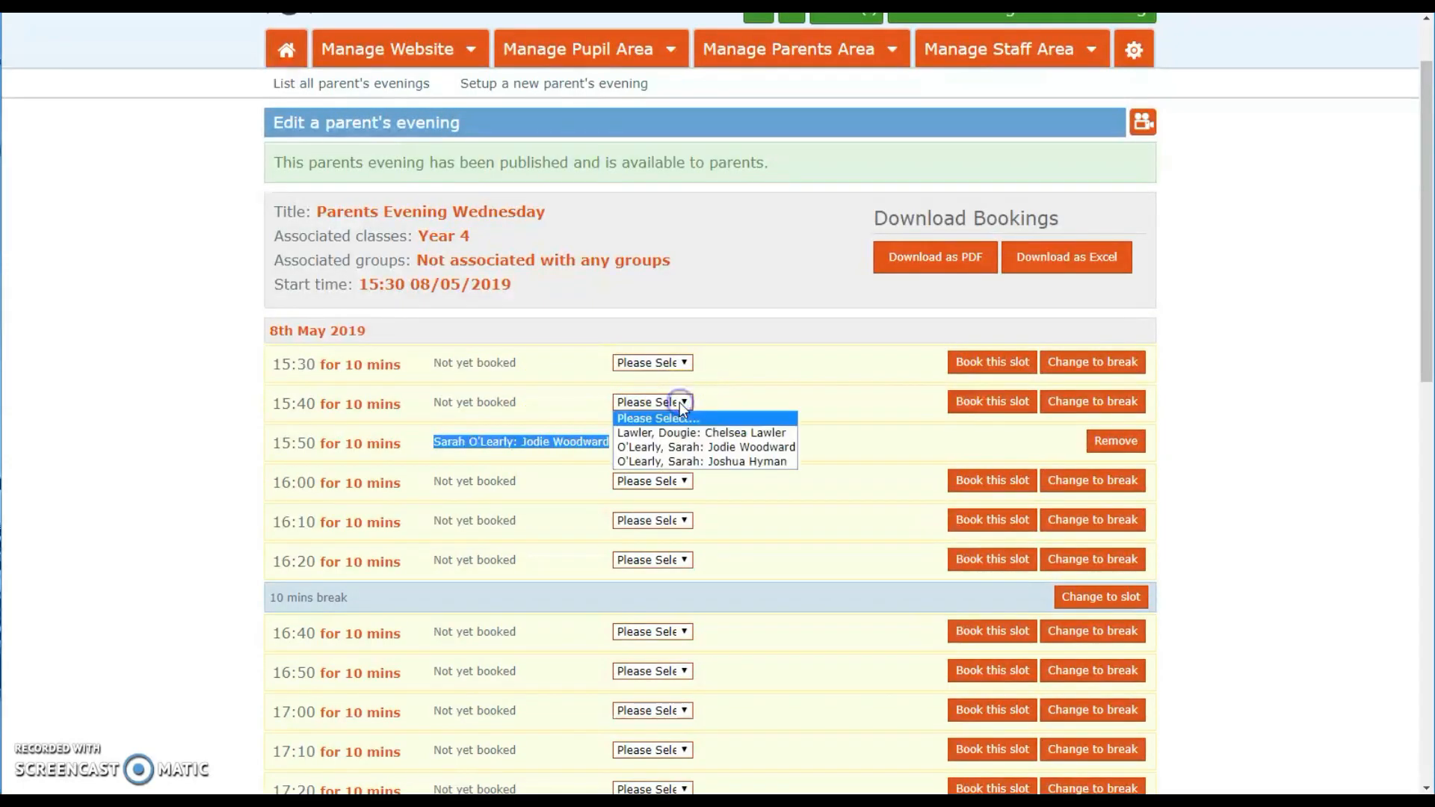
pyautogui.click(691, 446)
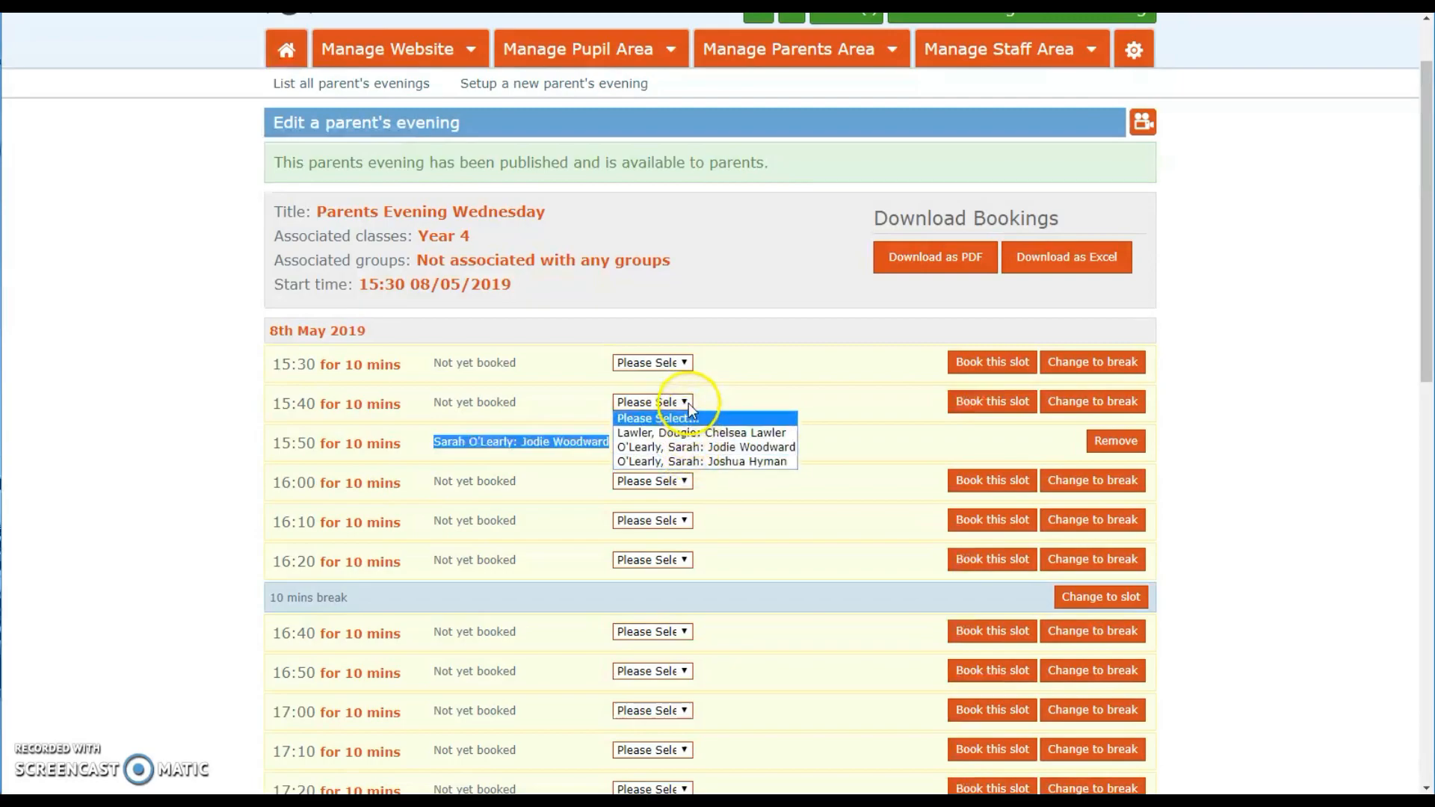
pyautogui.click(658, 438)
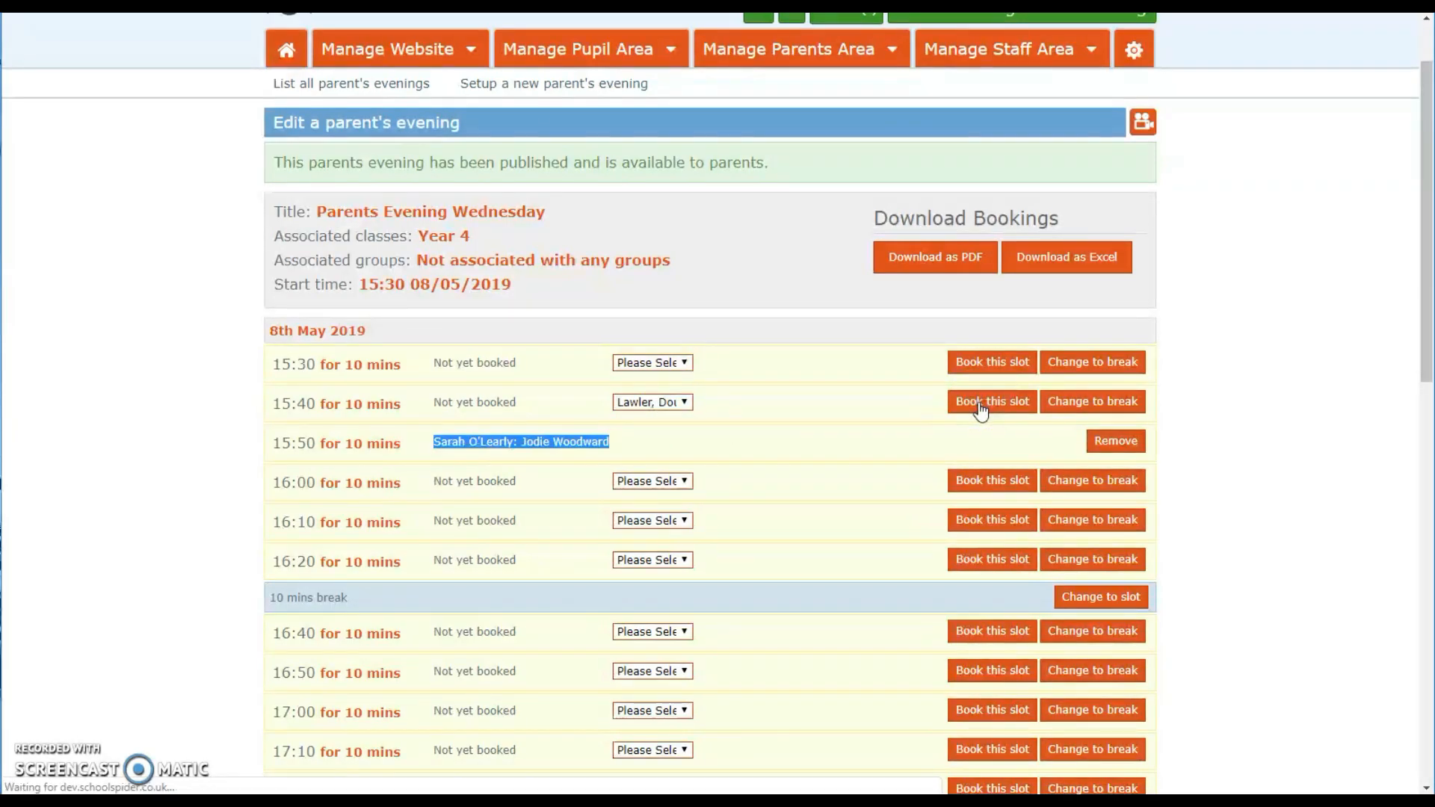
pyautogui.scroll(-2, 919, 439)
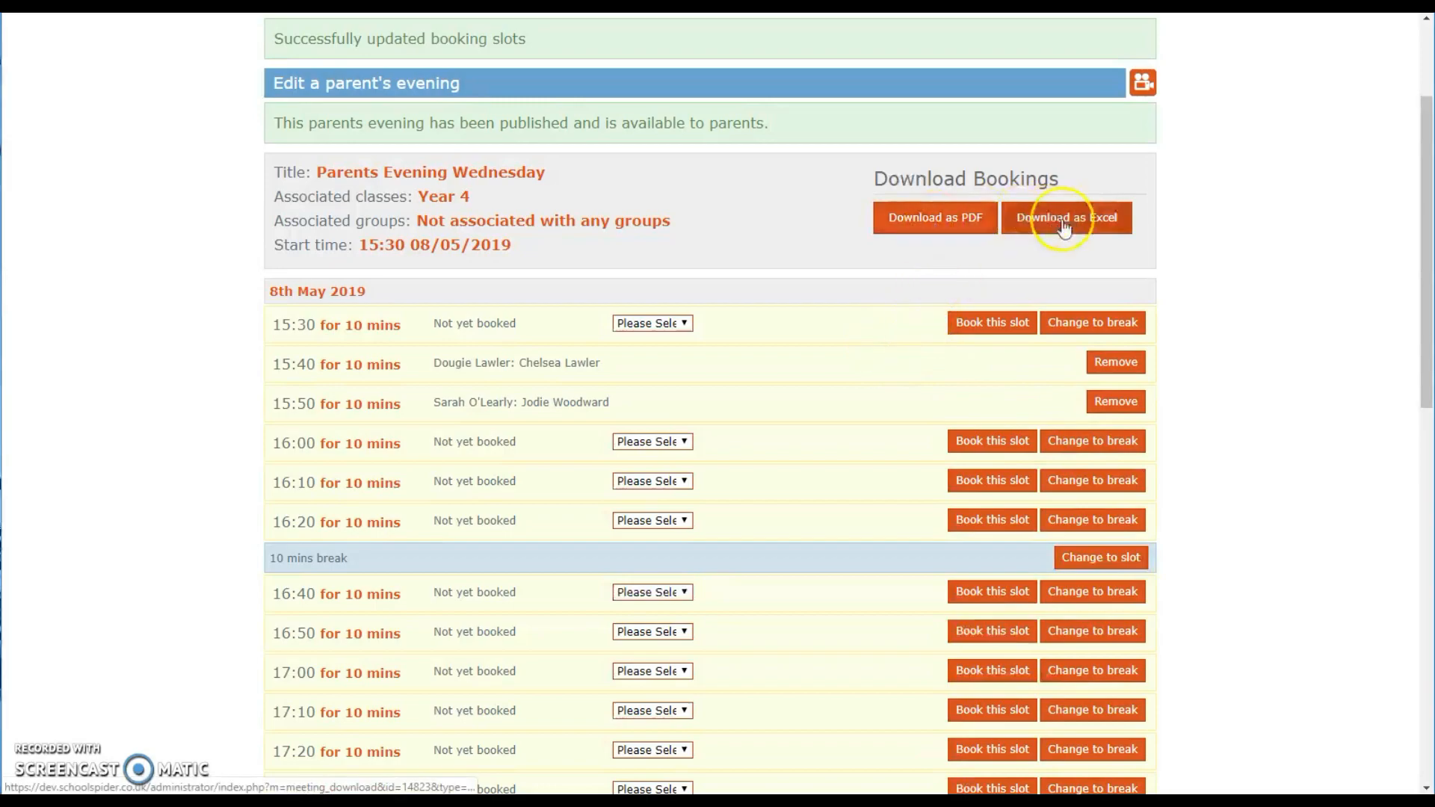
# Step: Download the bookings as a PDF and scroll through it
pyautogui.click(932, 221)
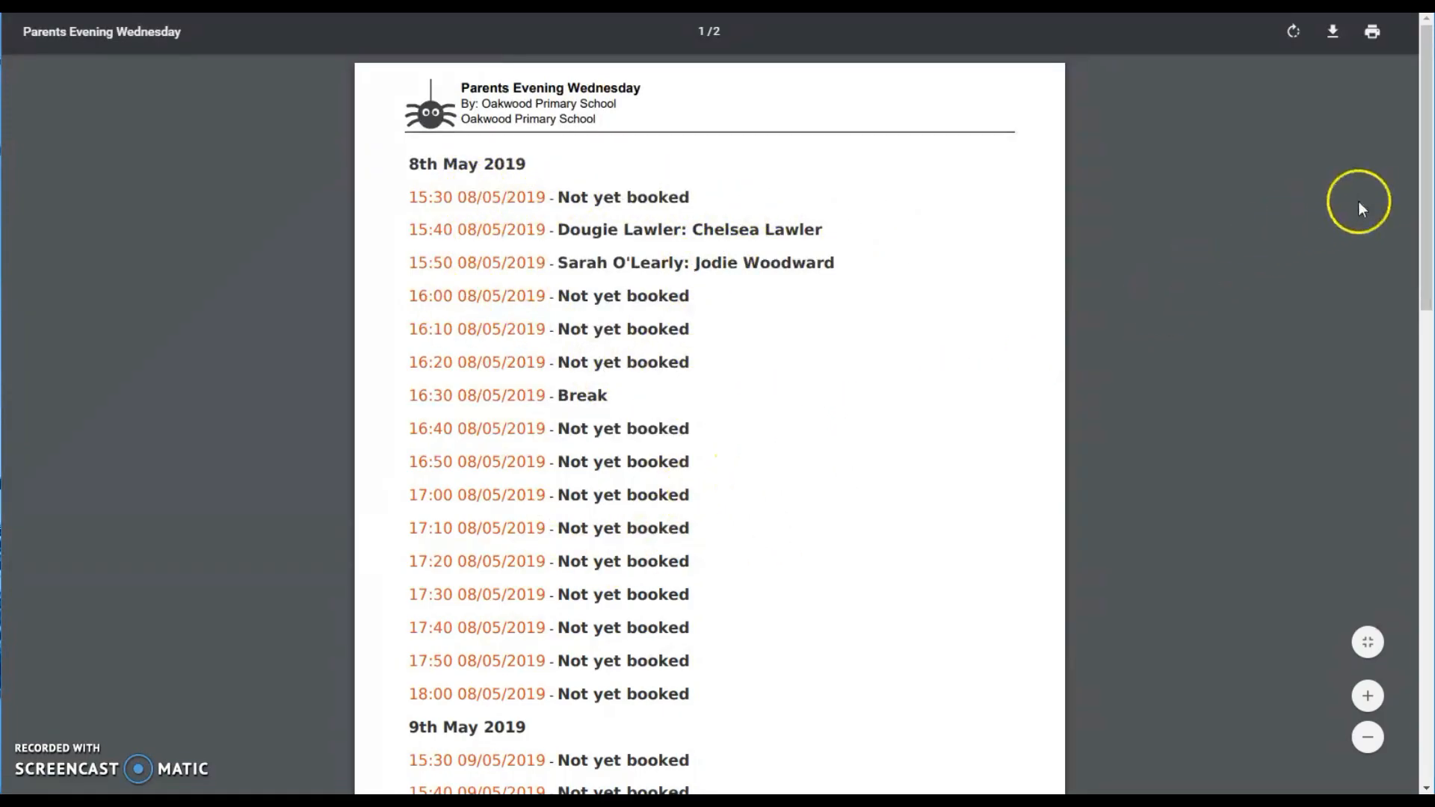
pyautogui.moveTo(1420, 211); pyautogui.dragTo(1413, 499)
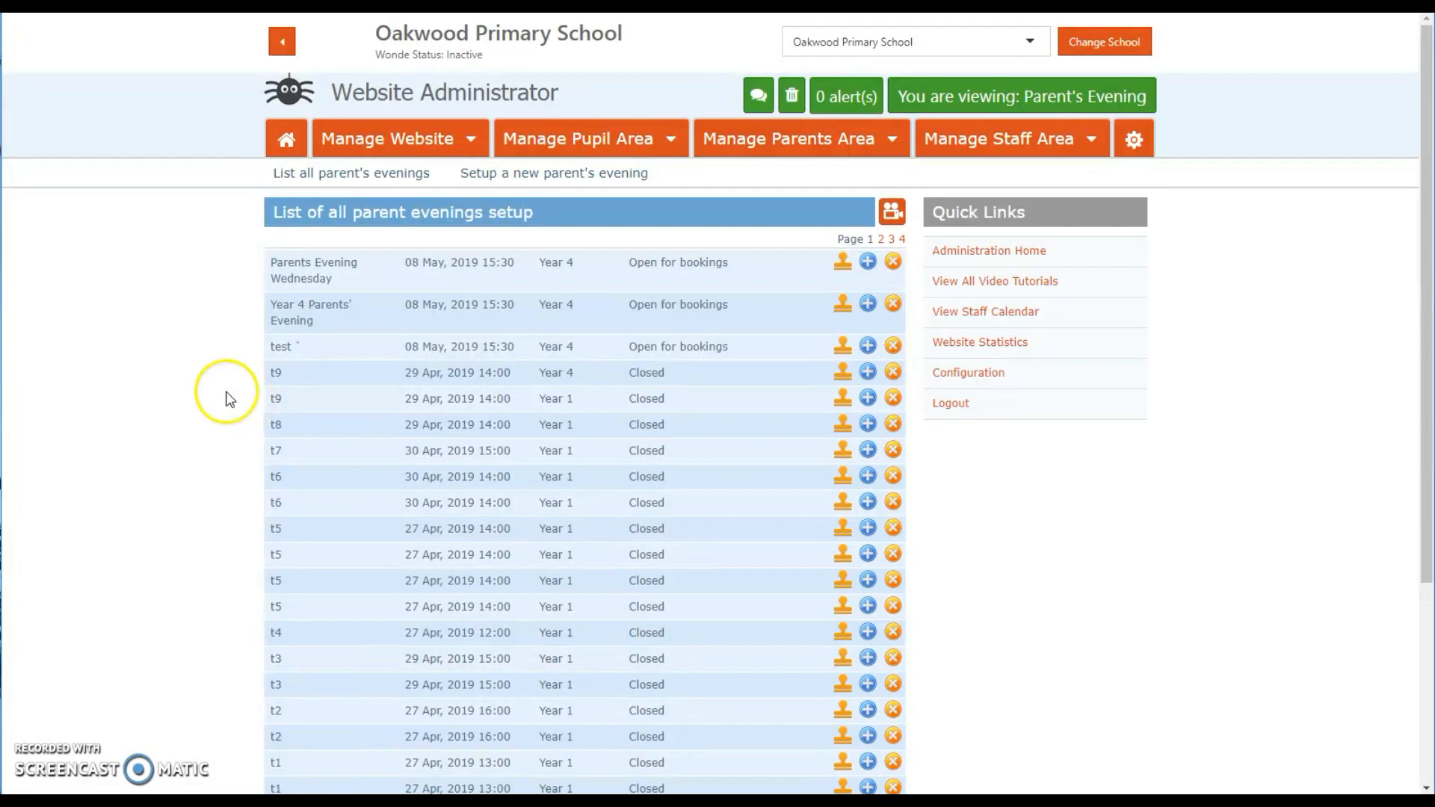
# Step: Clone Parents Evening Wednesday and assign the copy to the Year 1 (2018 - 2019) class
pyautogui.click(843, 266)
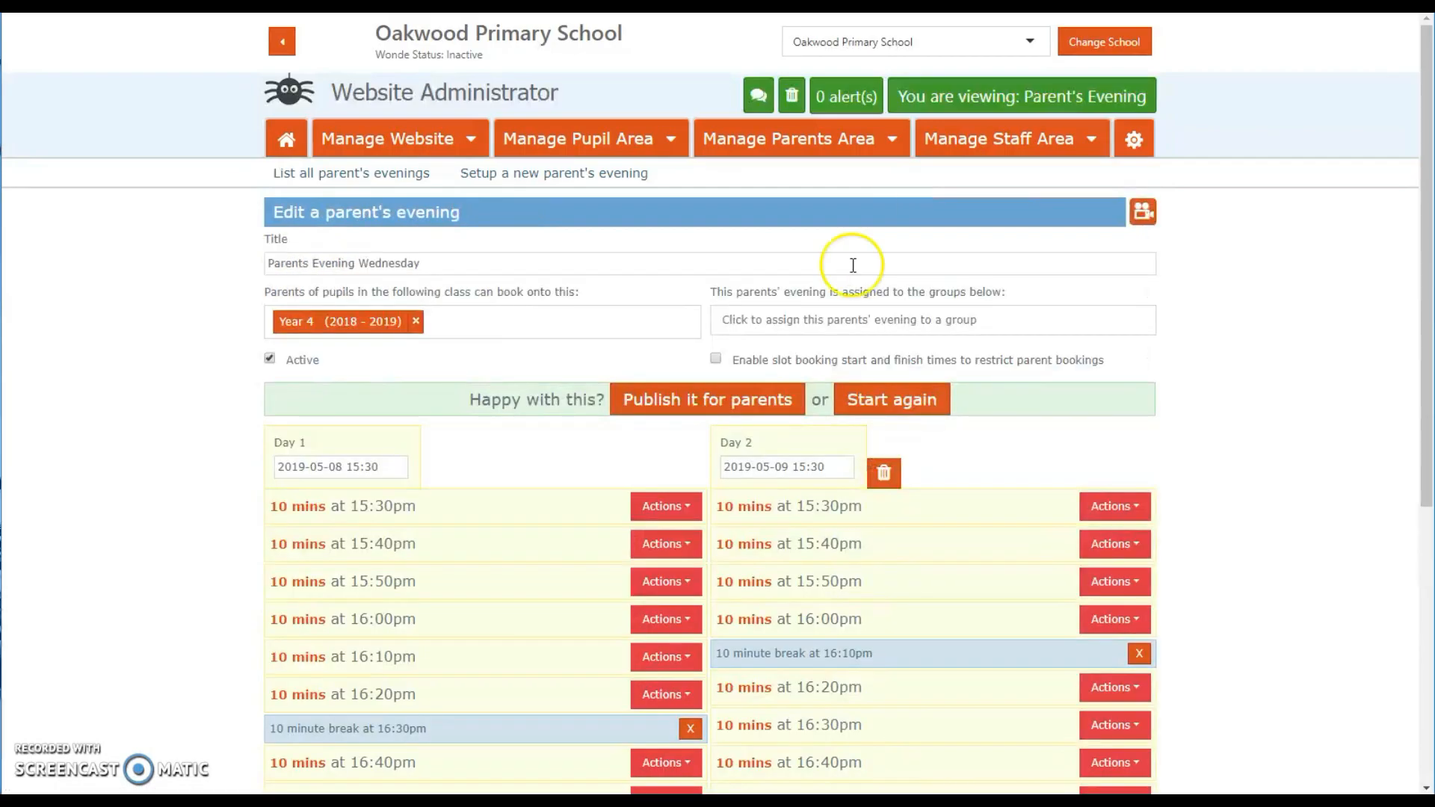
pyautogui.scroll(-1, 546, 298)
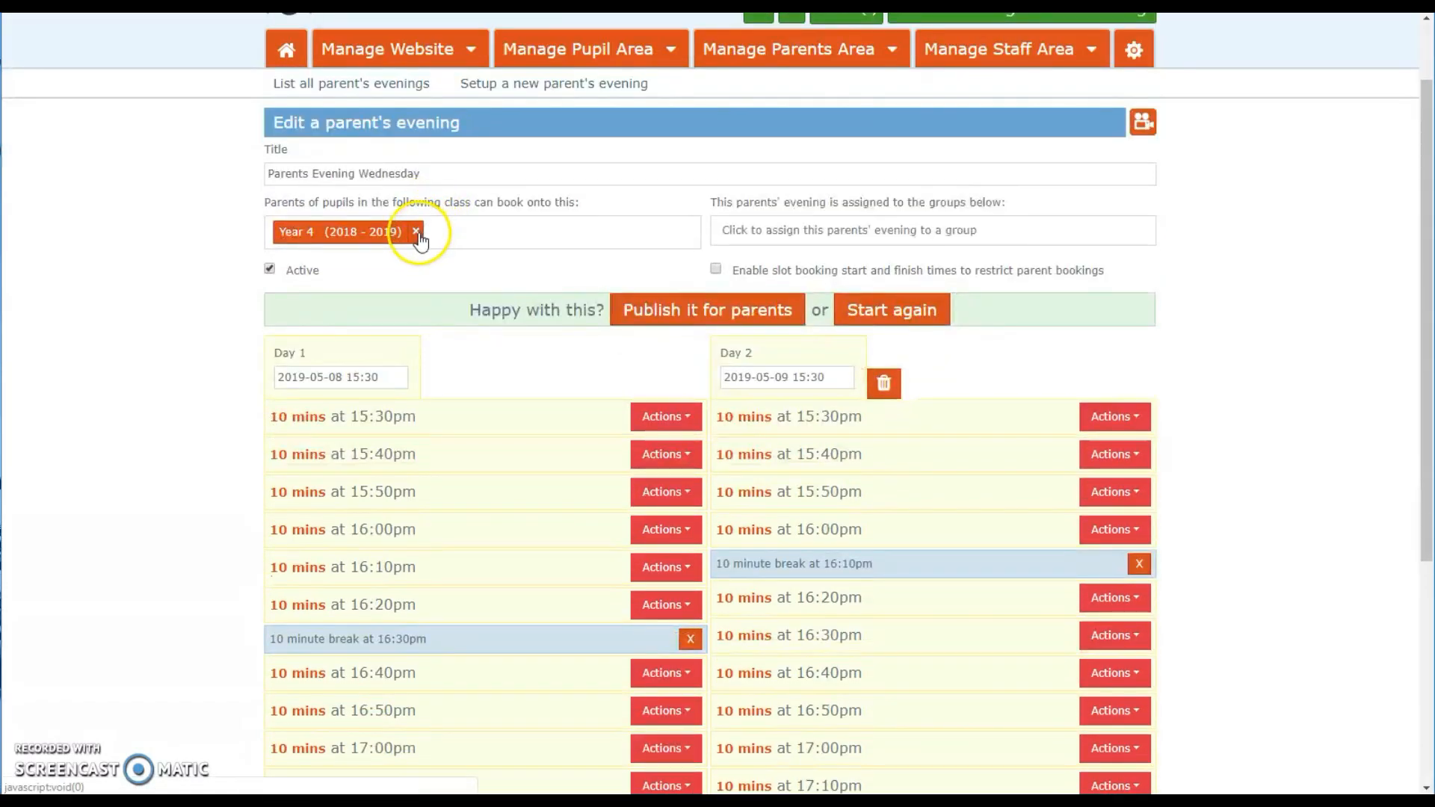
pyautogui.click(416, 232)
pyautogui.click(377, 288)
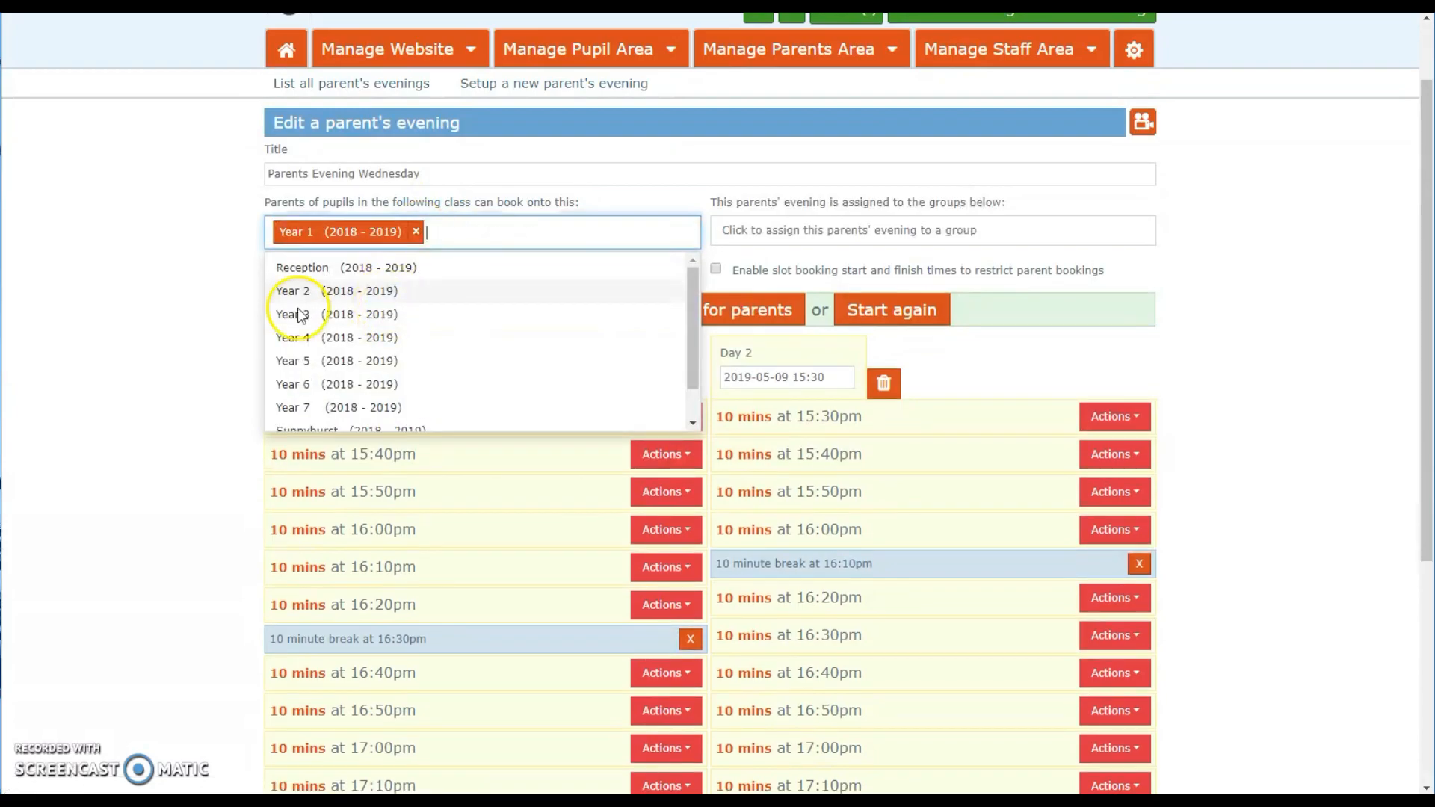
pyautogui.click(193, 321)
# Step: Publish the cloned parents' evening for parents
pyautogui.scroll(-3, 219, 396)
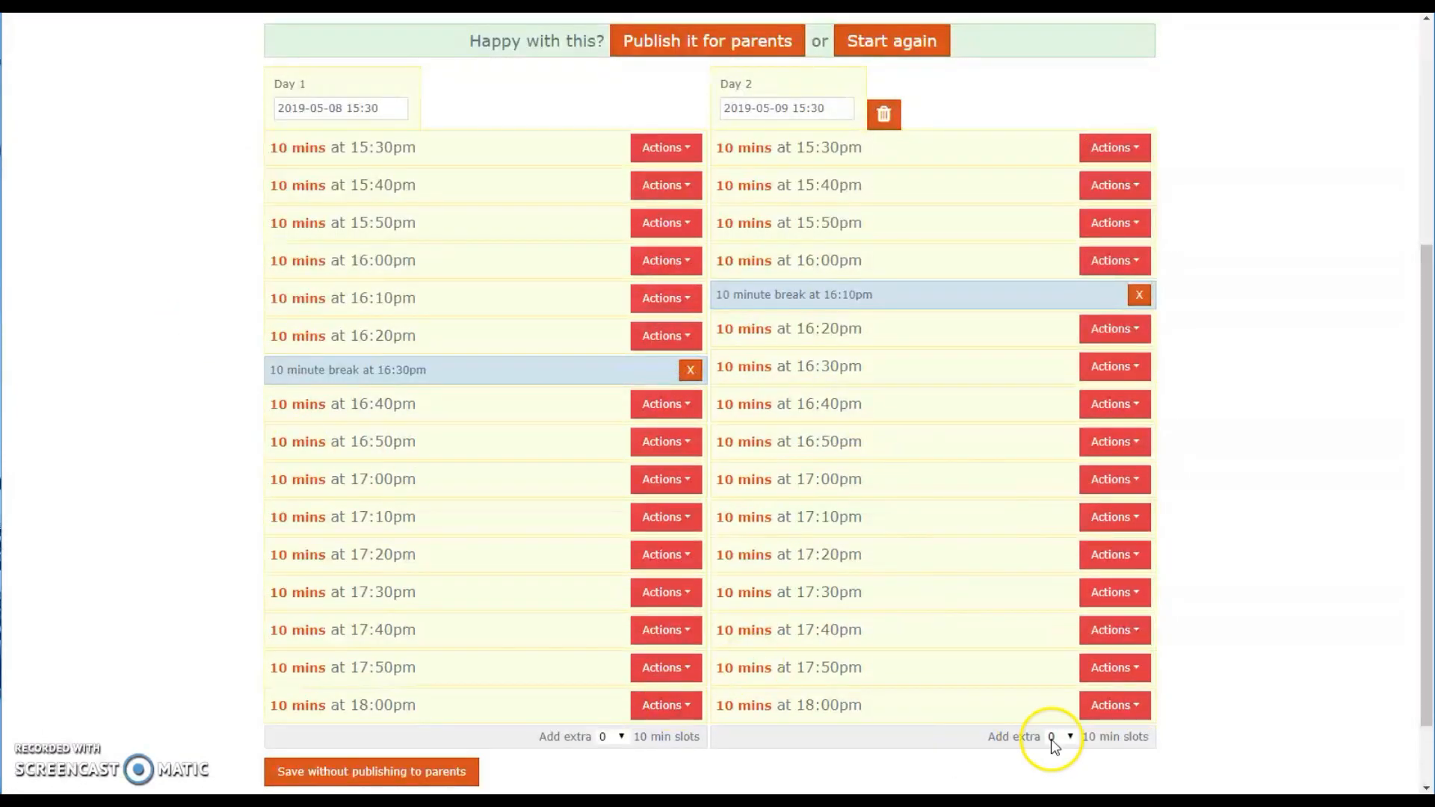
pyautogui.scroll(2, 879, 598)
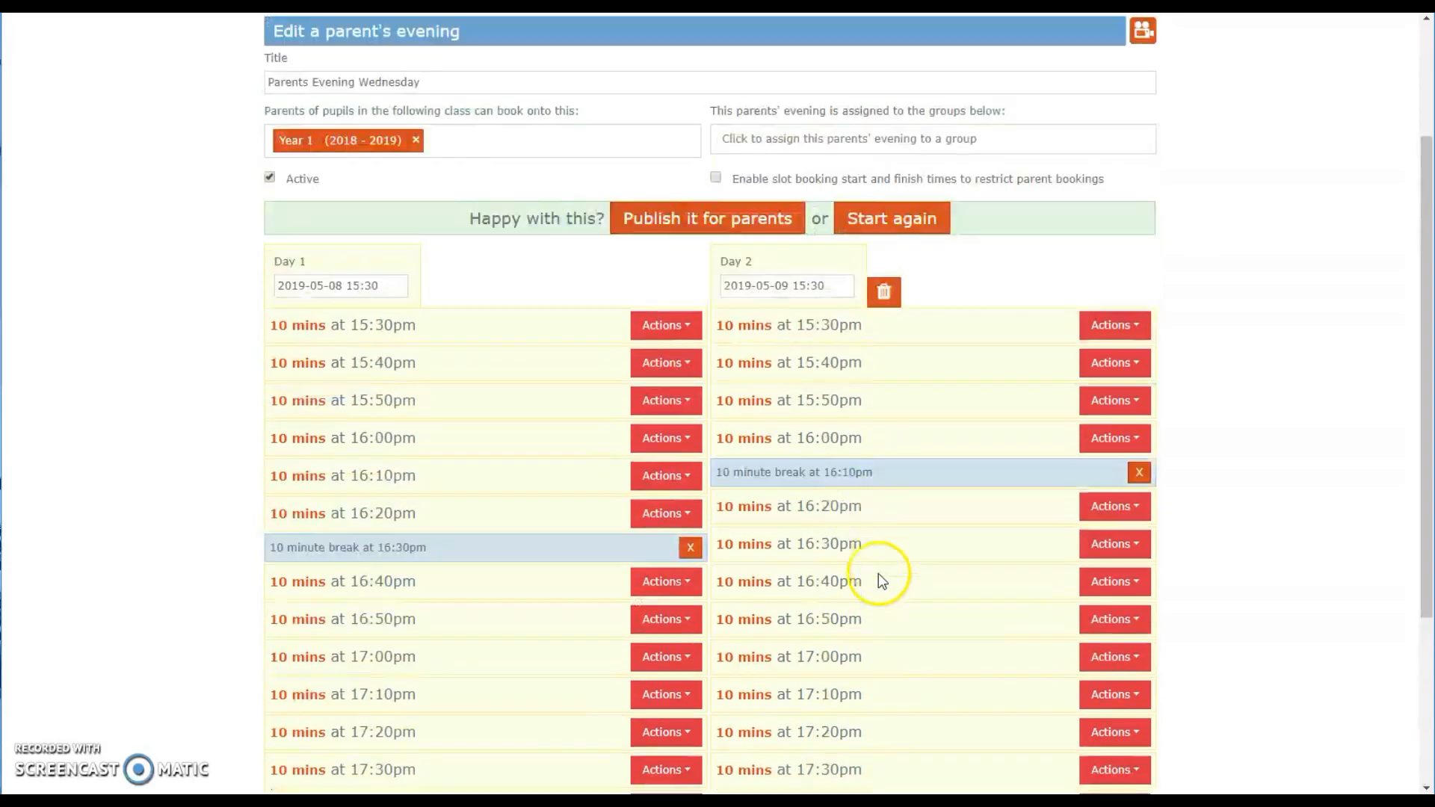
pyautogui.click(731, 232)
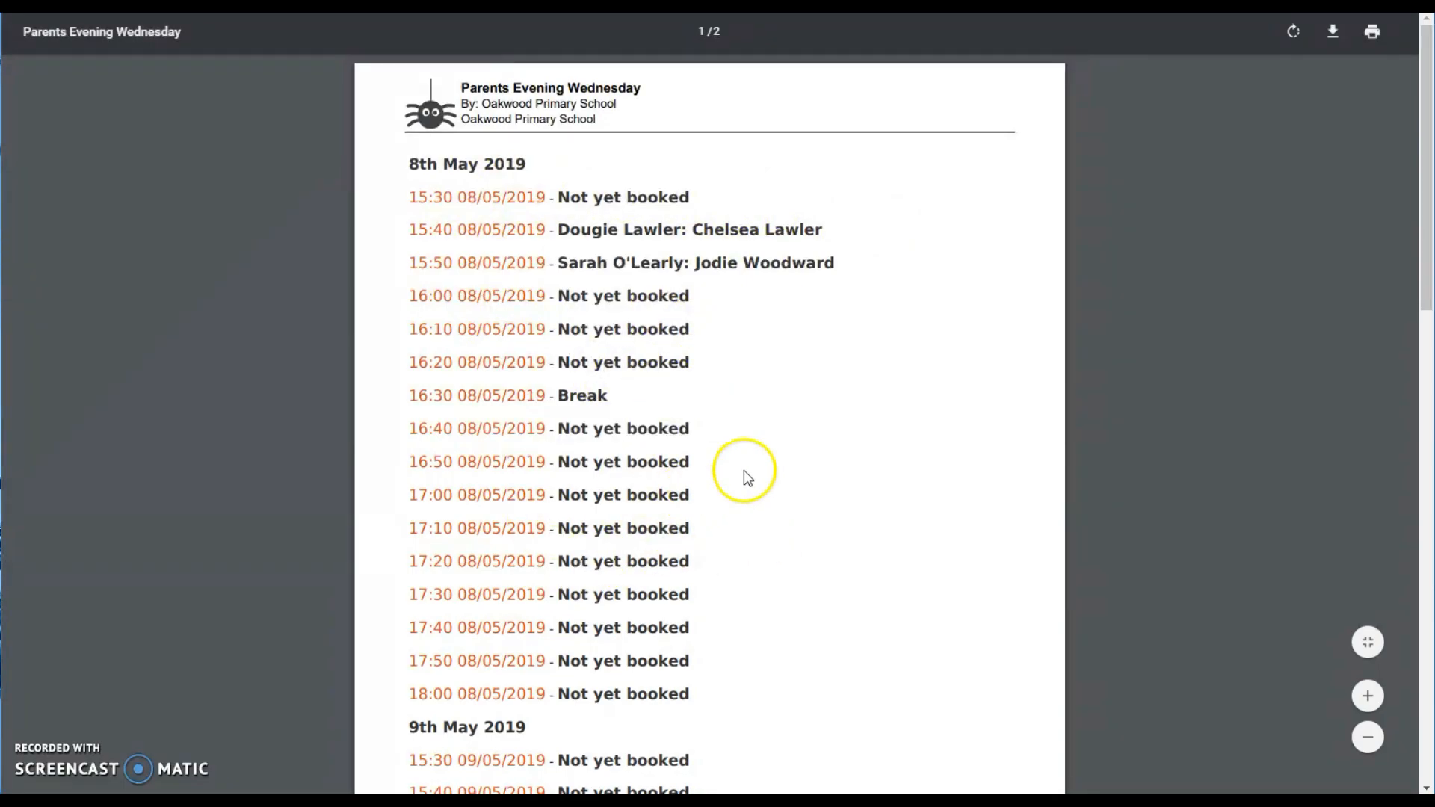
# Step: Review the second day's slots in the bookings PDF
pyautogui.moveTo(1426, 222); pyautogui.dragTo(1417, 502)
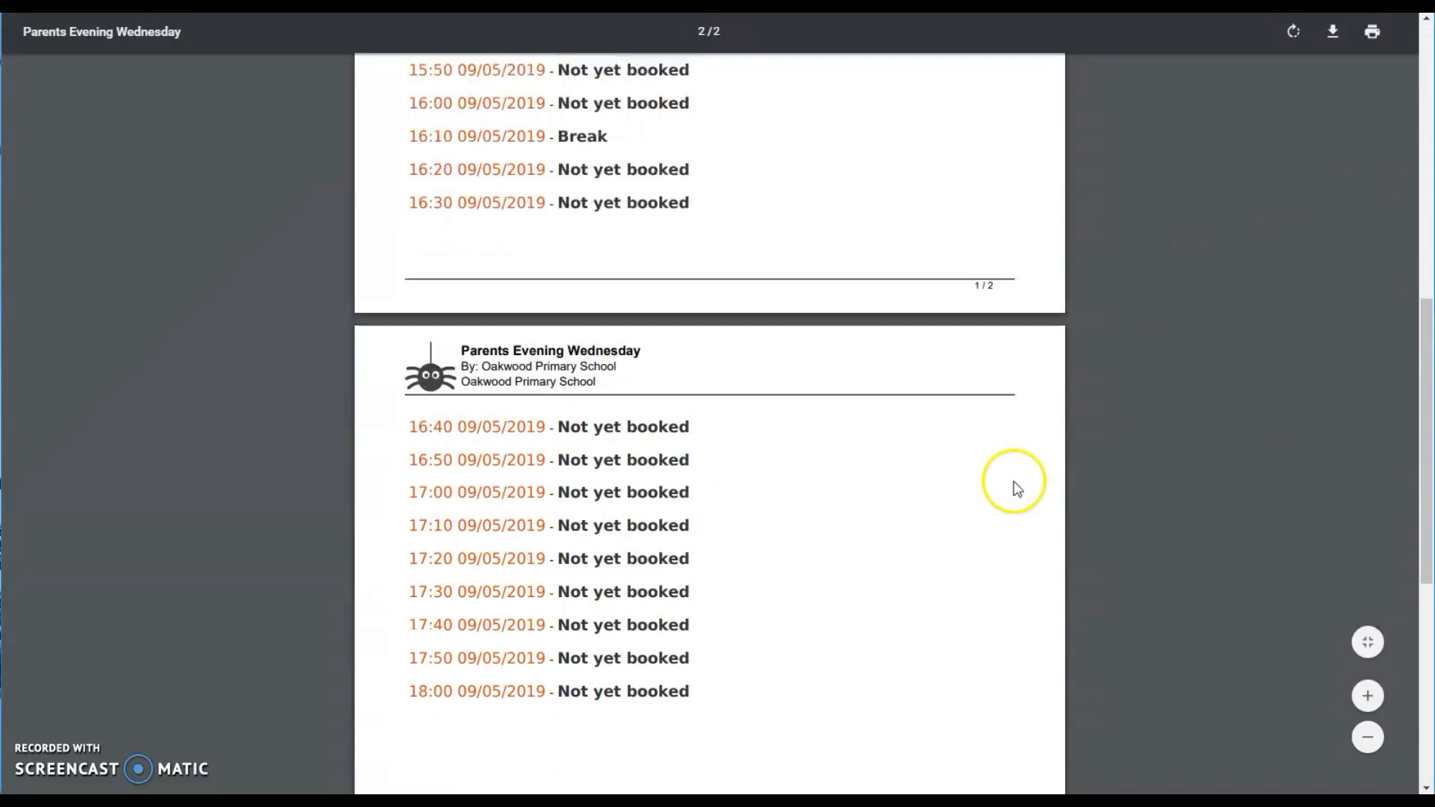